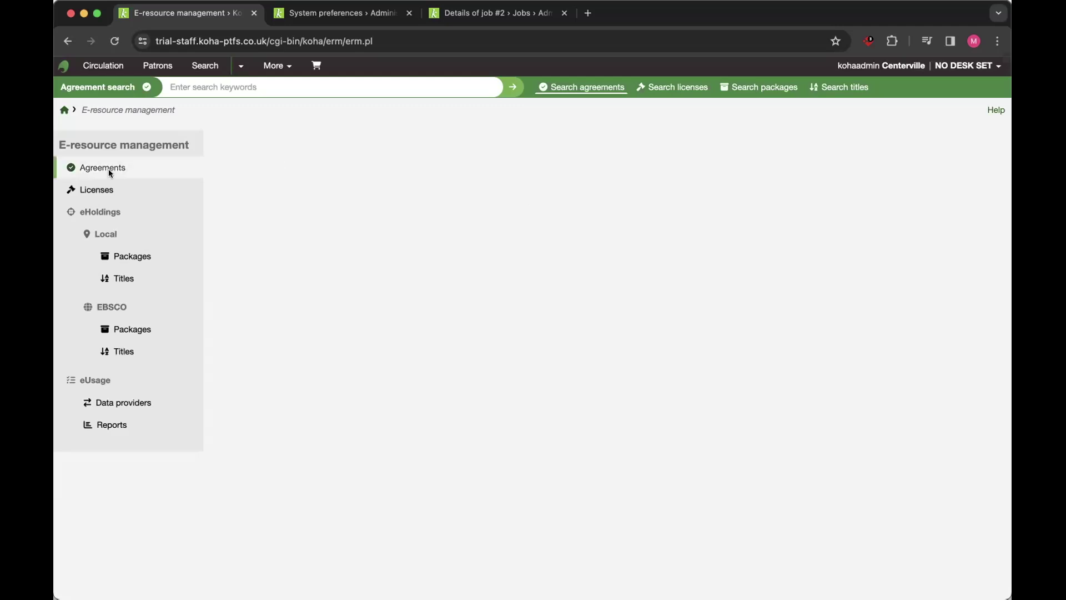
Check the e-resource management preferences, then go back and list the agreements
left_click(317, 12)
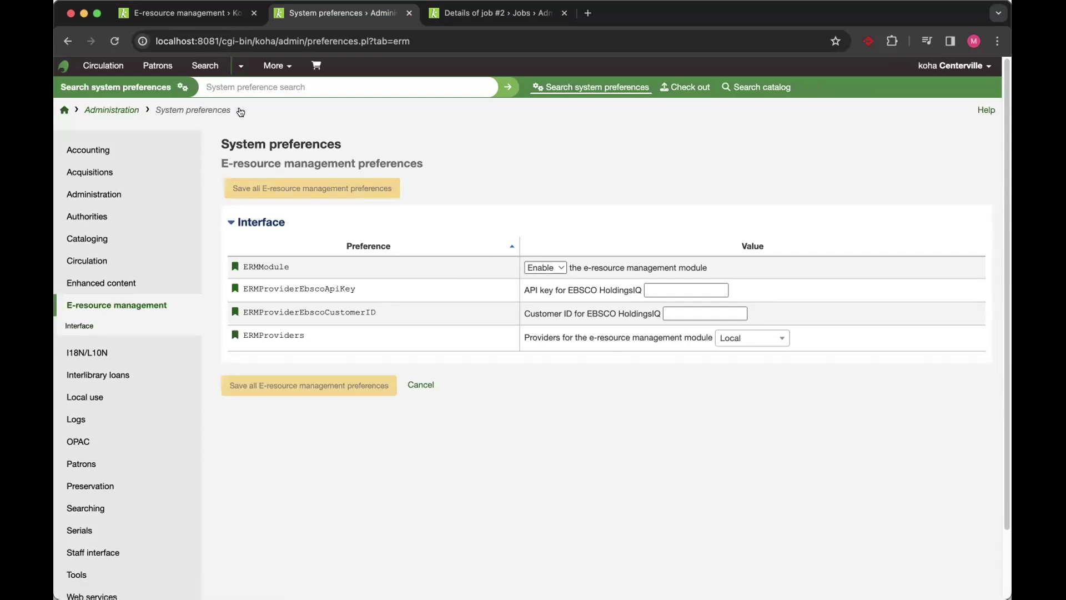
left_click(183, 12)
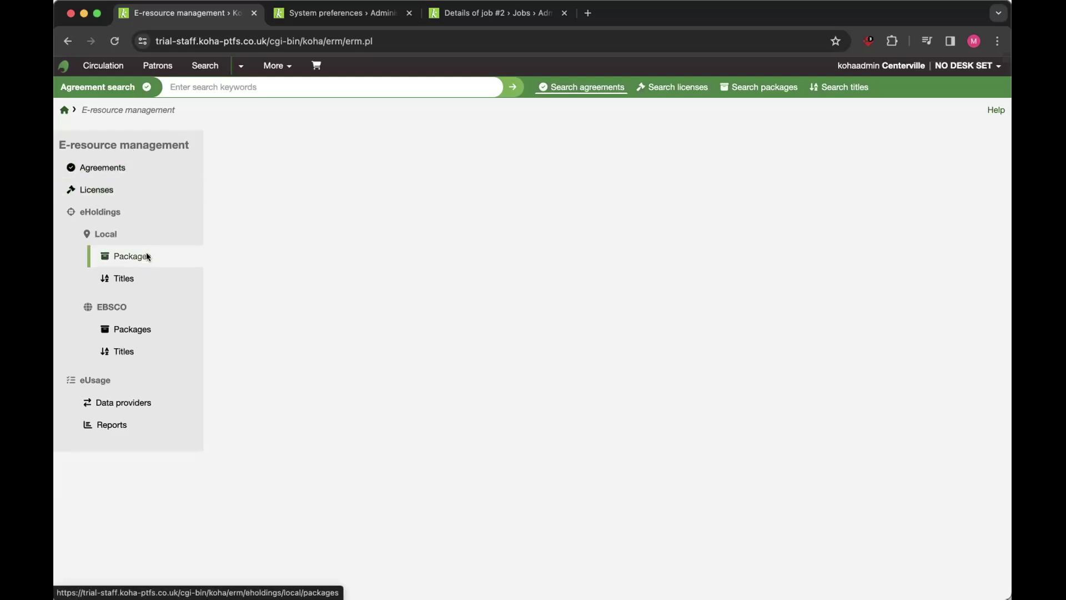
left_click(126, 170)
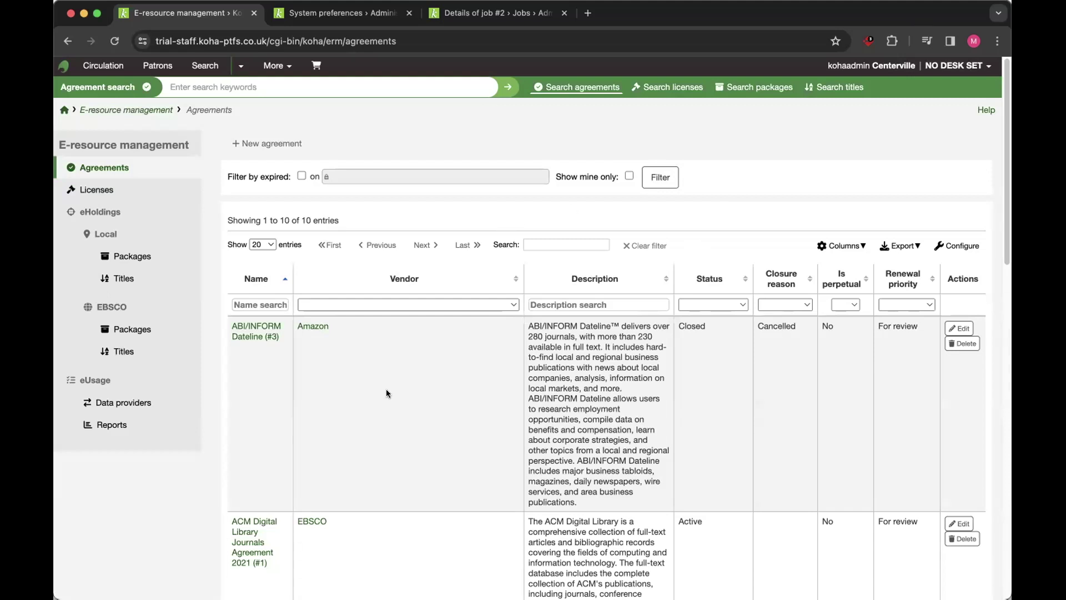
View the ABI/INFORM Dateline agreement, then the ACM Digital Library Licence from the licences list
left_click(255, 329)
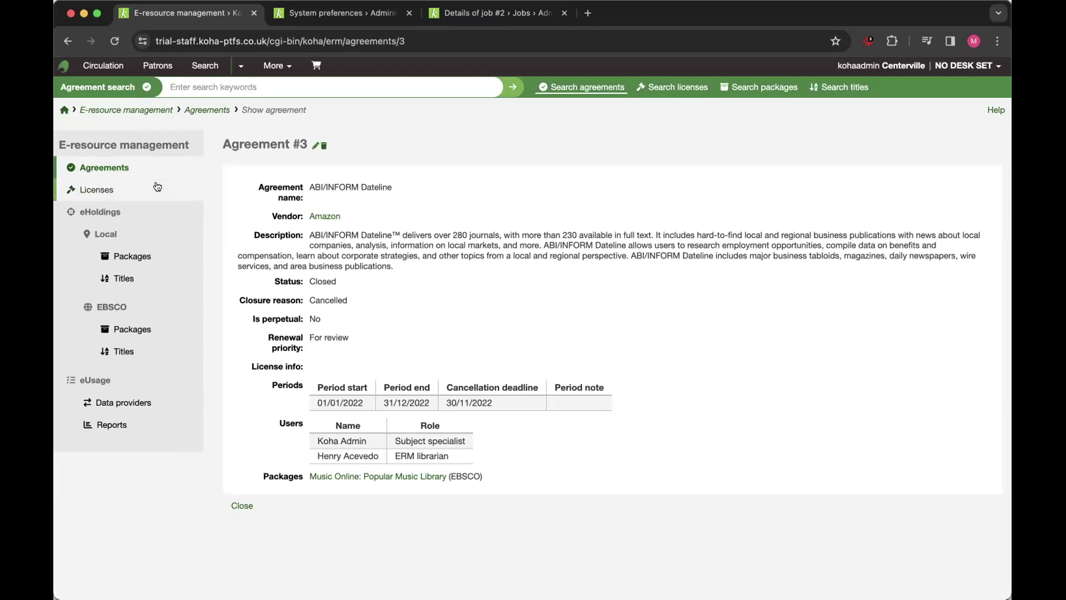
left_click(123, 188)
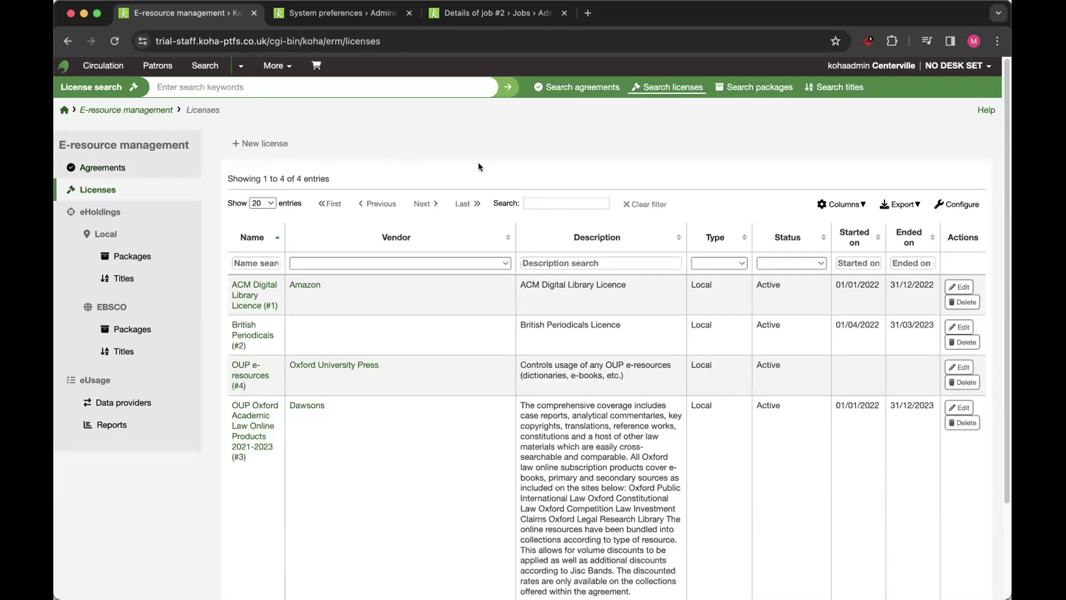
left_click(255, 302)
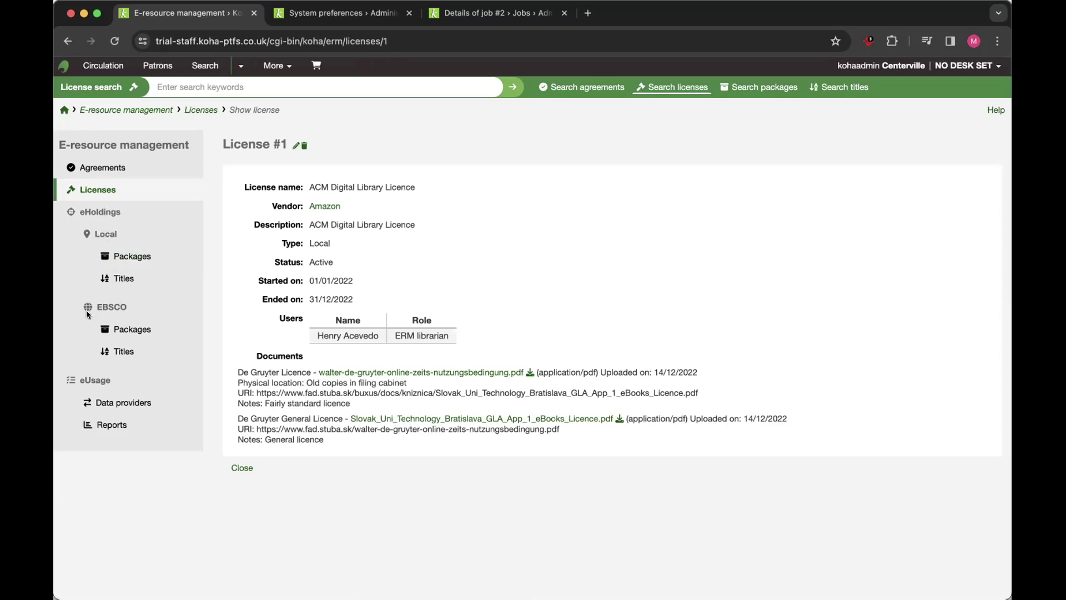
List the 4 local e-resource packages, then the 9 local titles
left_click(132, 260)
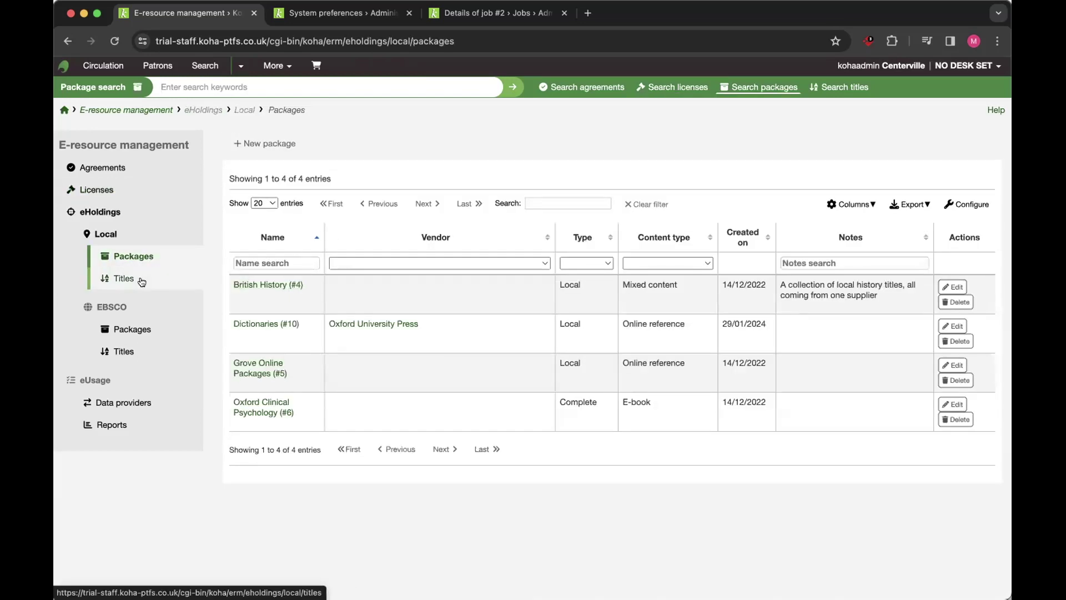
left_click(141, 281)
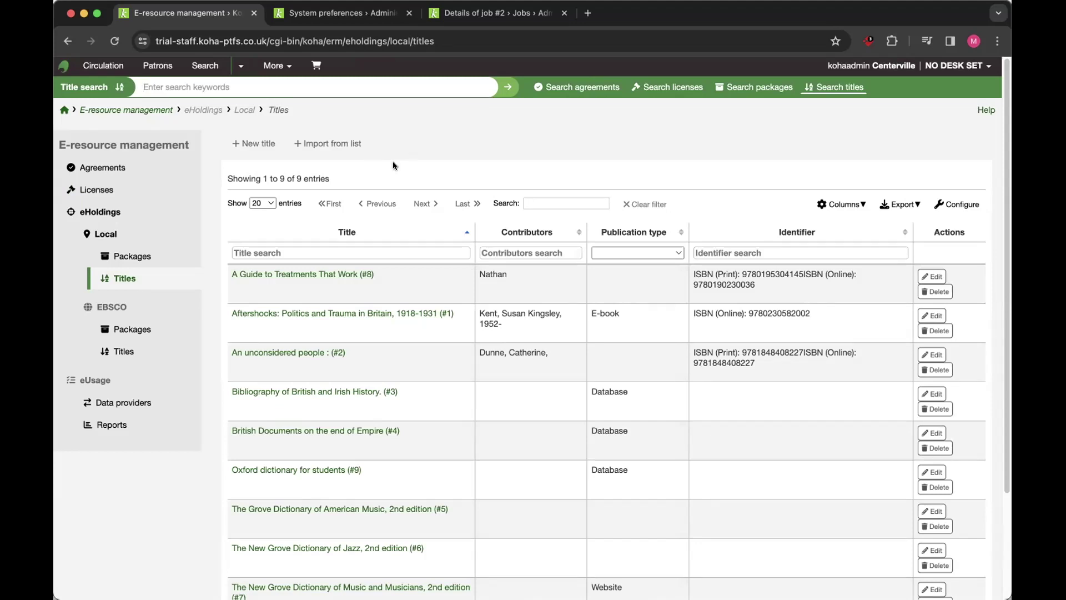
Open the EBSCO eHoldings package search form
left_click(126, 330)
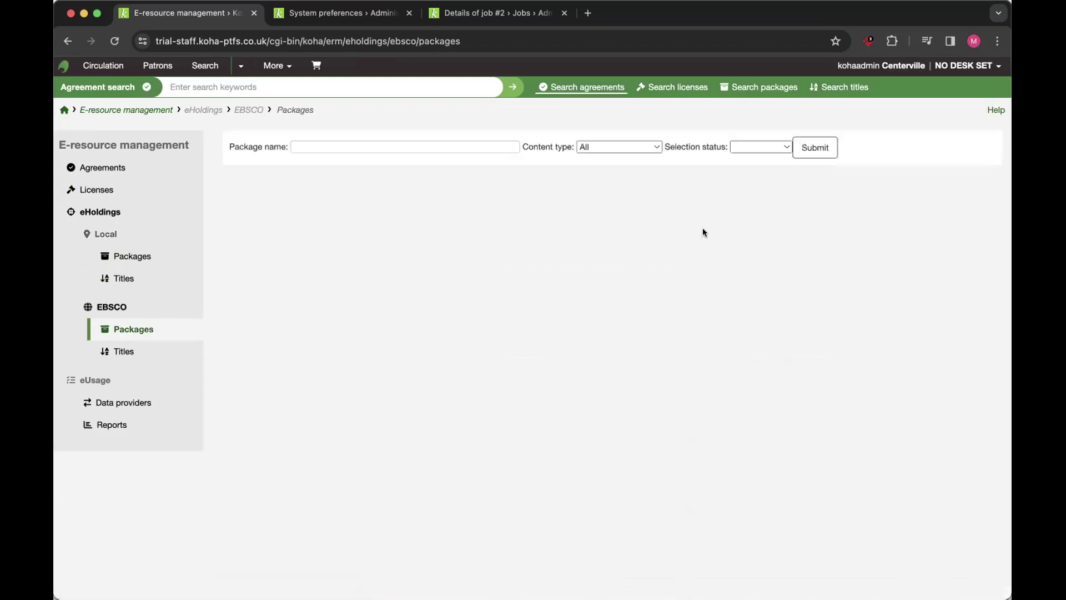
Search EBSCO packages for 'science direct', view Science Direct Complete List, and return to preferences
left_click(411, 146)
left_click(392, 173)
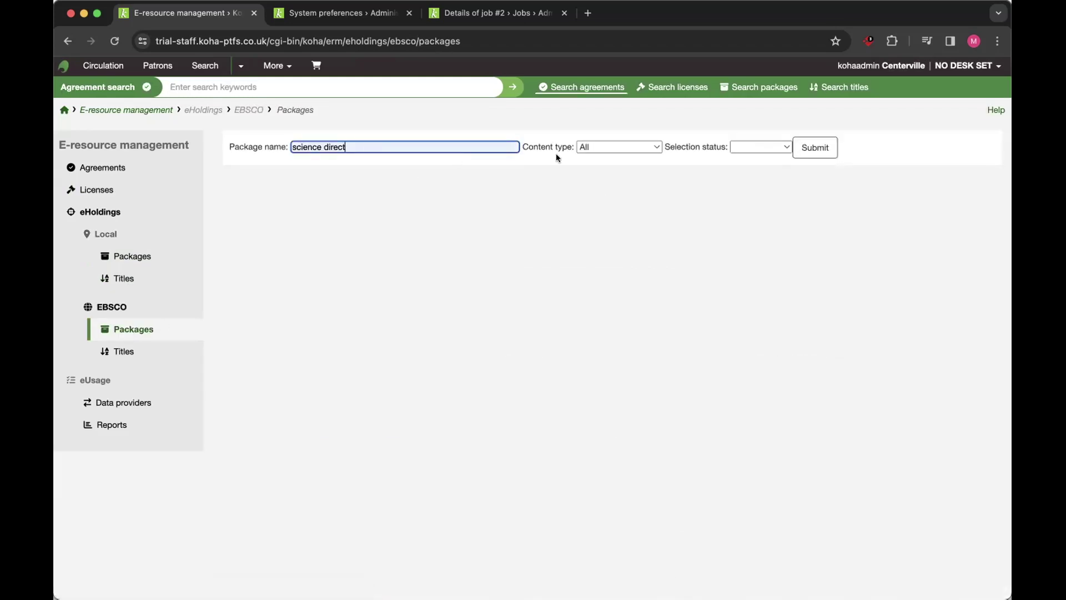
left_click(802, 154)
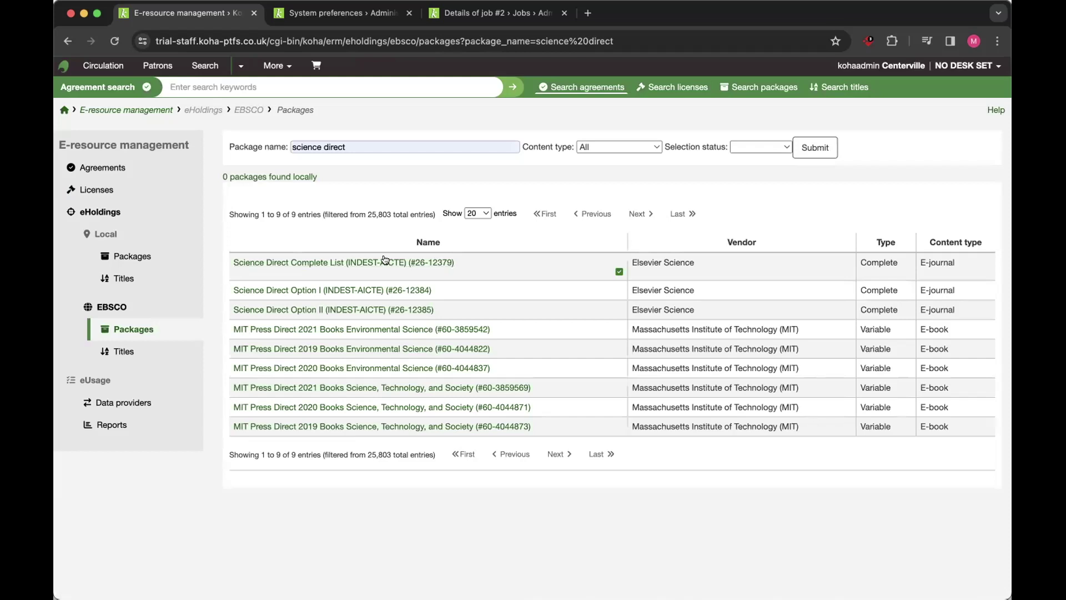
left_click(438, 262)
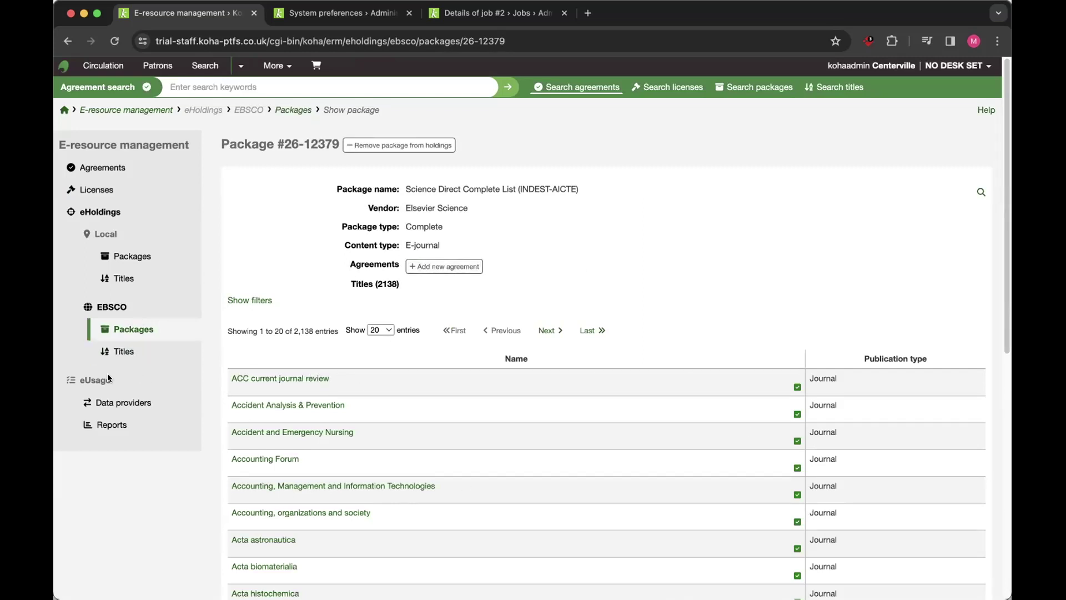
left_click(361, 15)
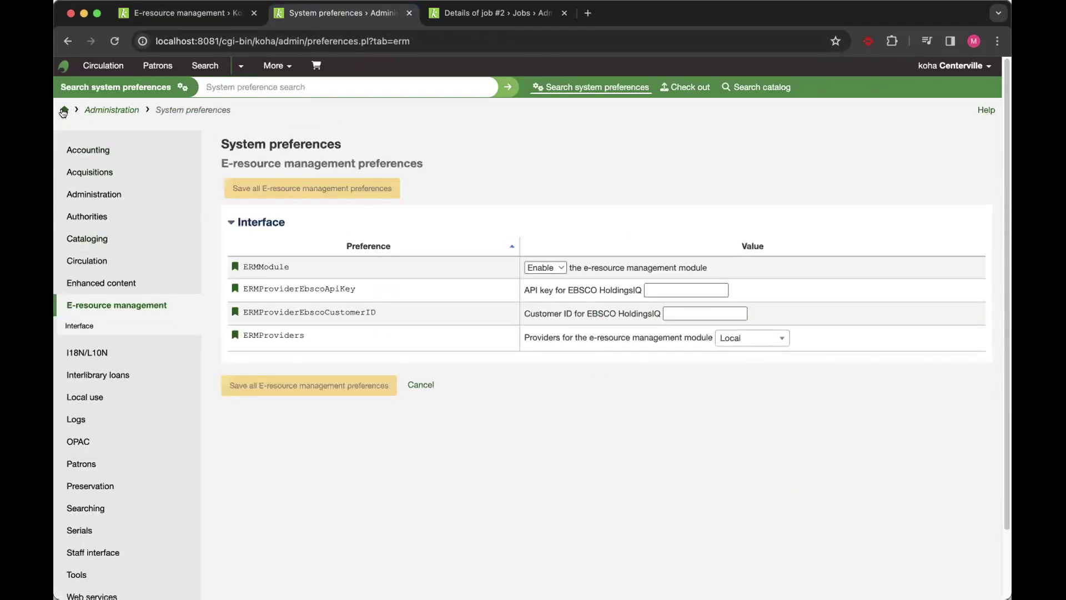
Go from the staff home to eUsage data providers and open Wiley Online Library (#1)
left_click(64, 110)
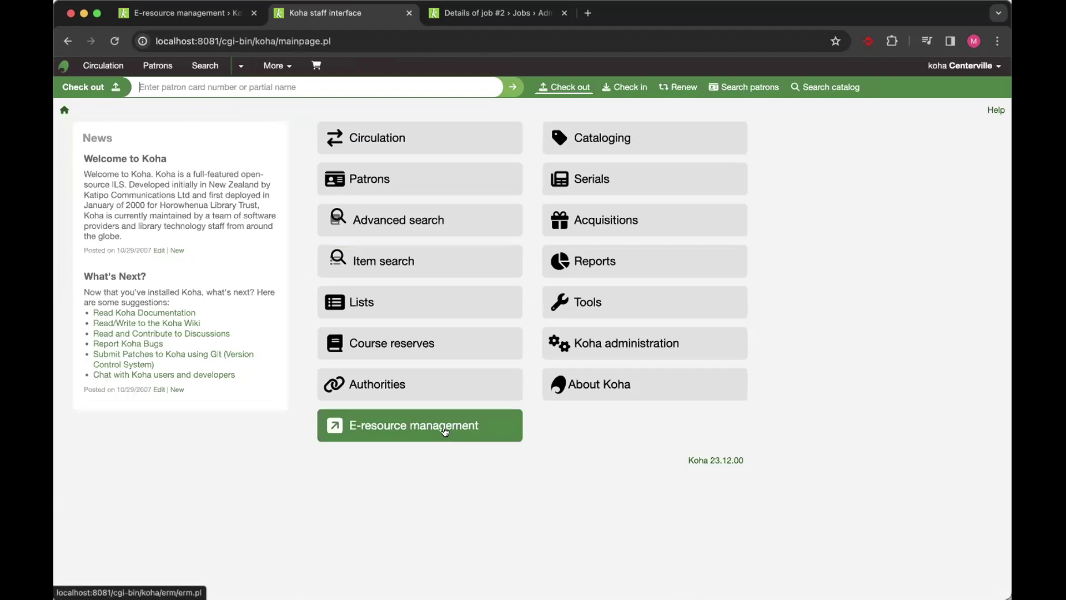
left_click(444, 433)
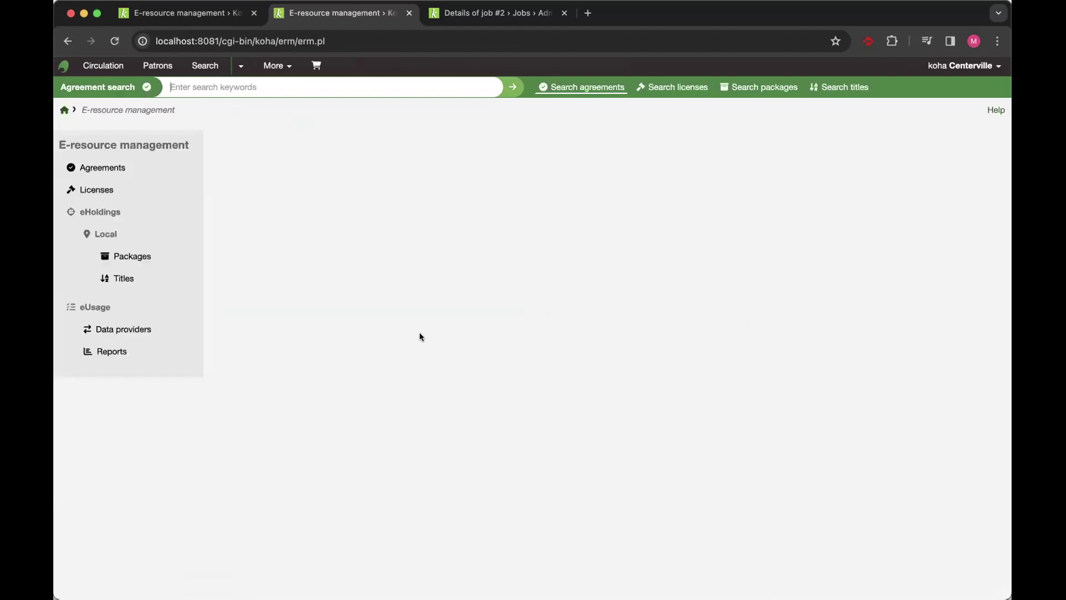
left_click(119, 332)
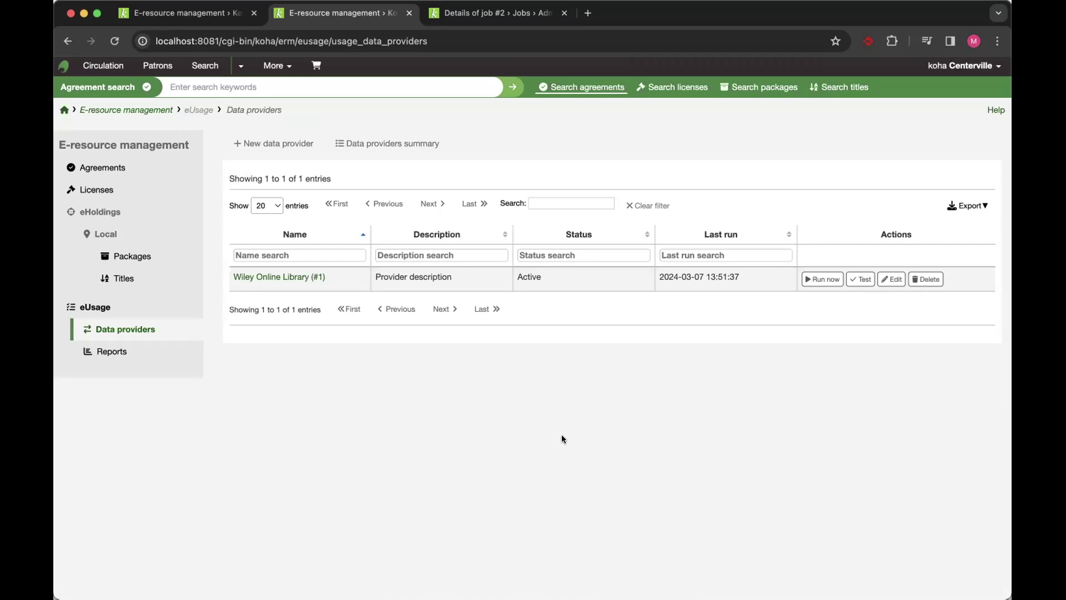
left_click(284, 279)
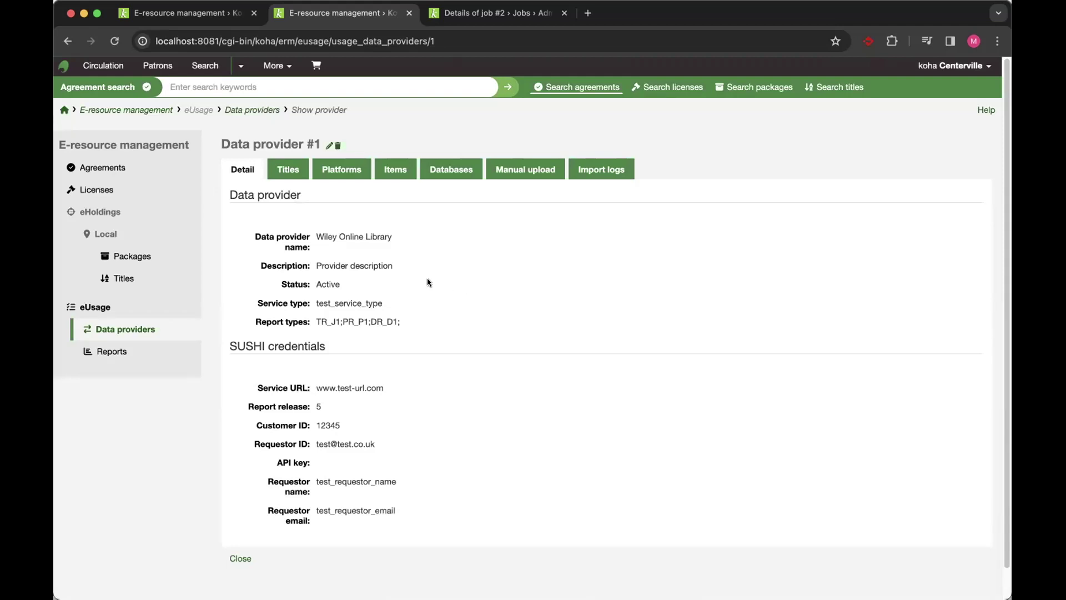
Browse Wiley's titles, platforms, items, databases, manual upload and import logs, then return to the list
left_click(288, 169)
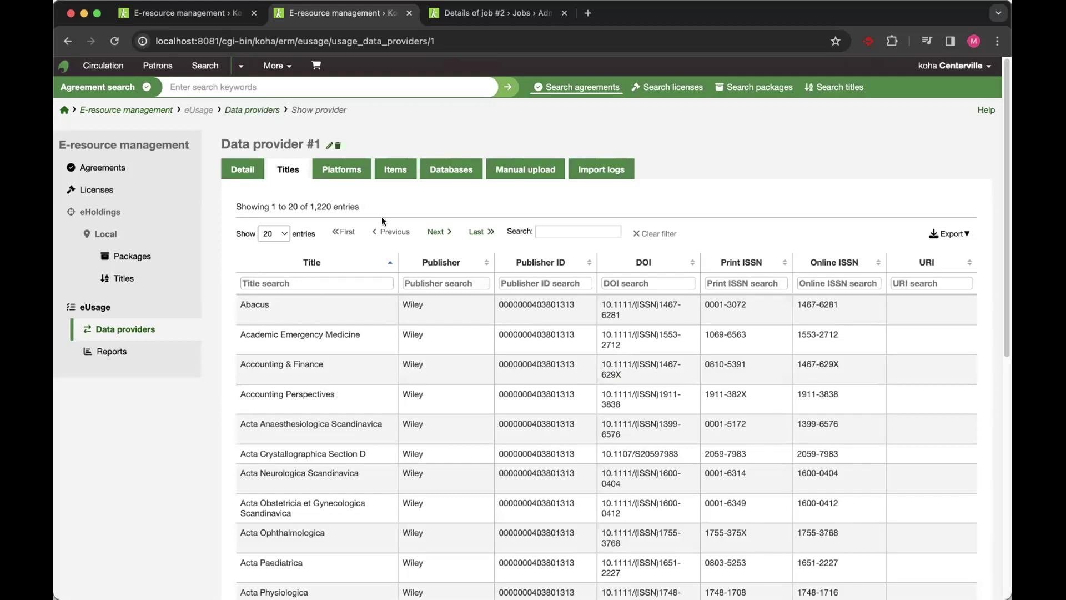
left_click(342, 175)
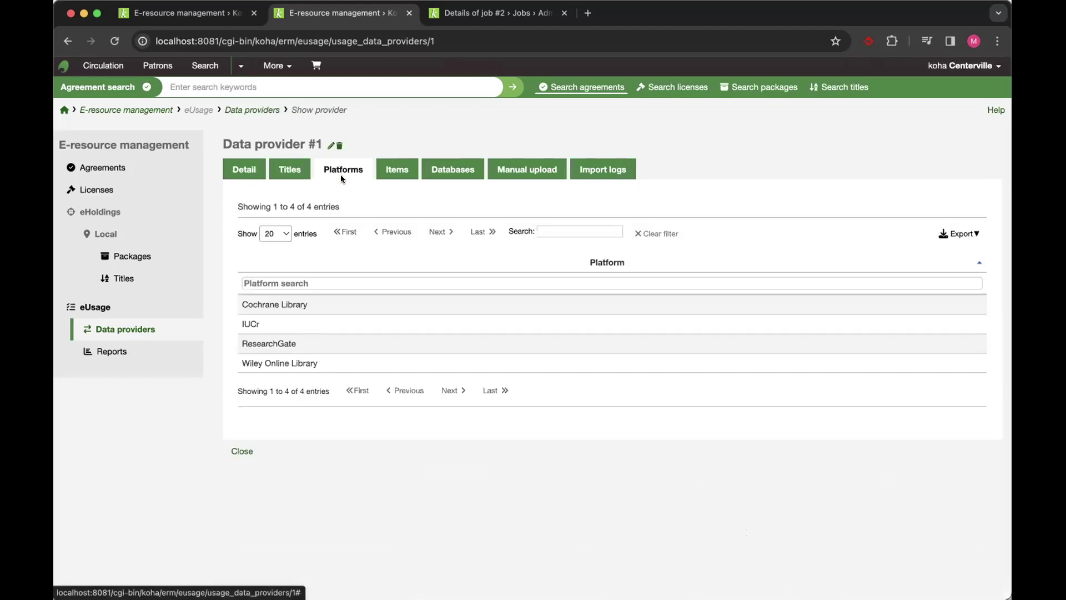
left_click(398, 169)
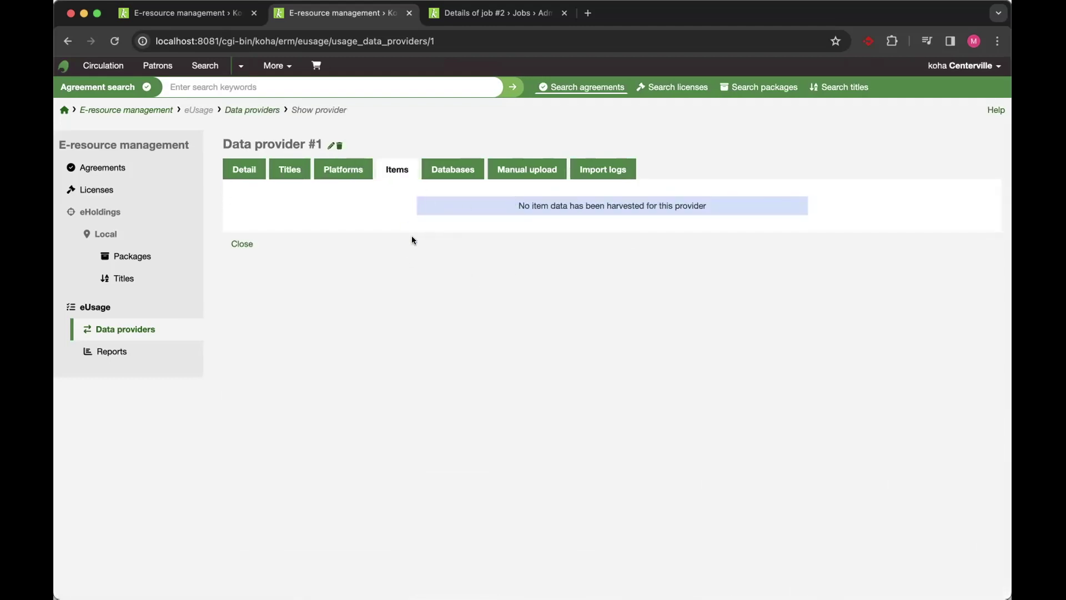
left_click(446, 177)
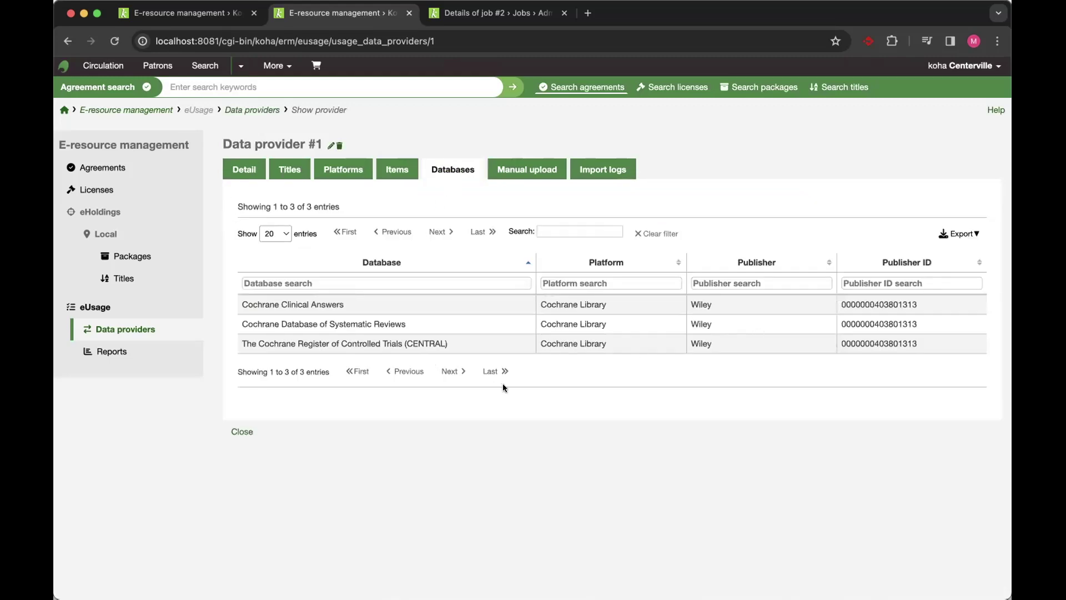
left_click(516, 171)
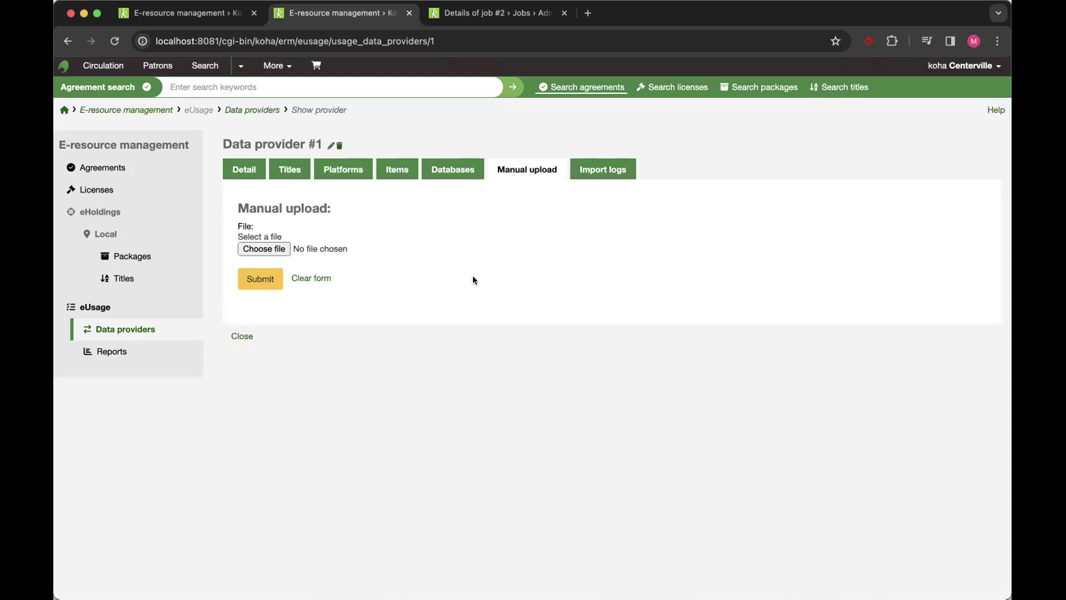
left_click(605, 168)
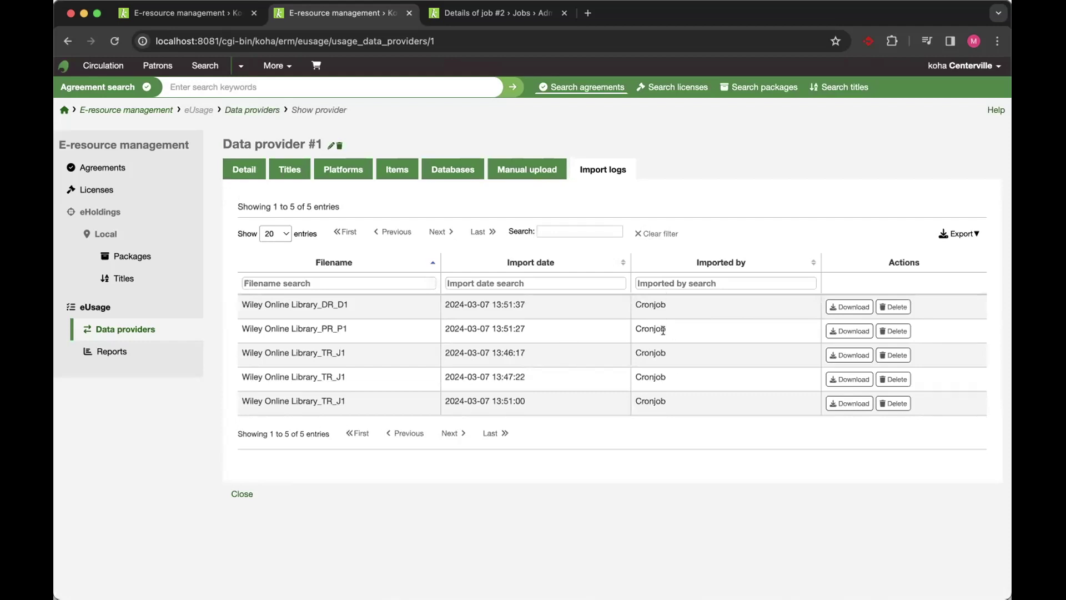
left_click(848, 307)
left_click(171, 337)
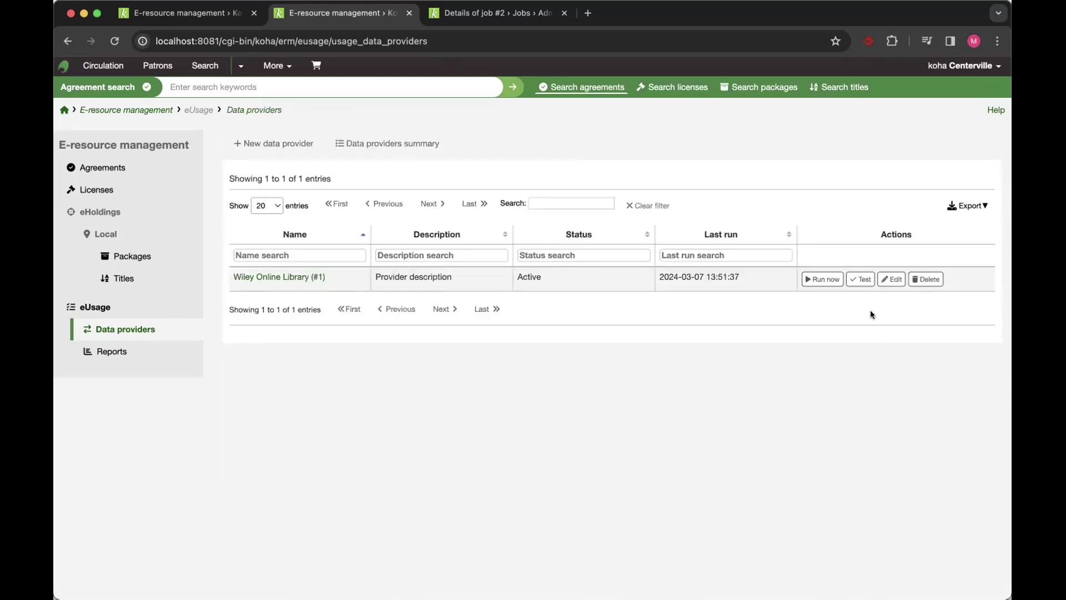
Run the Wiley Online Library harvester for 01/01/2024 to 02/29/2024 and check the queued TR_J1 job
left_click(823, 280)
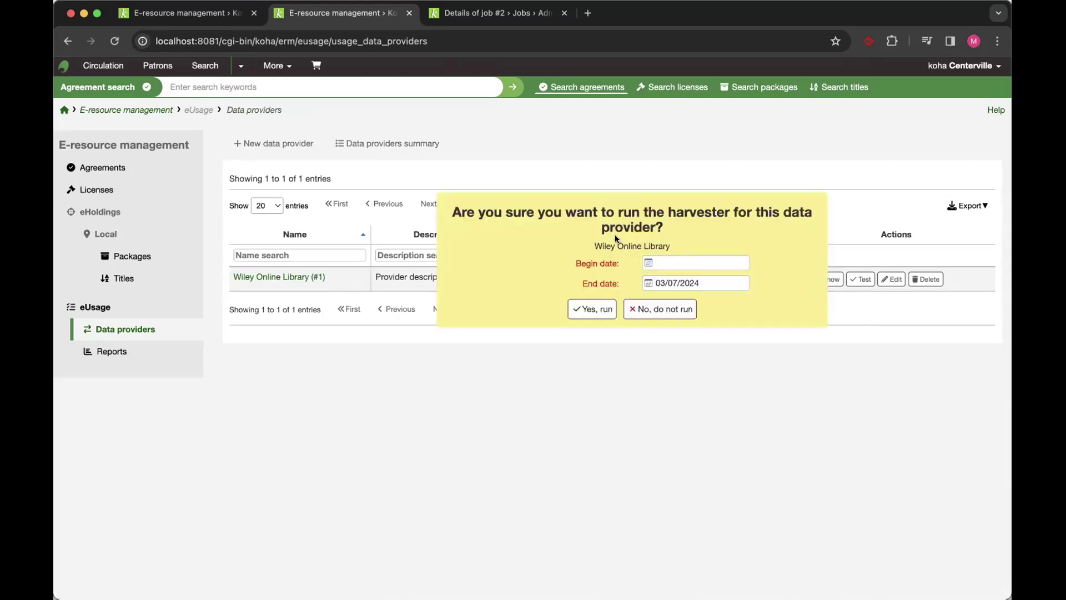
left_click(672, 283)
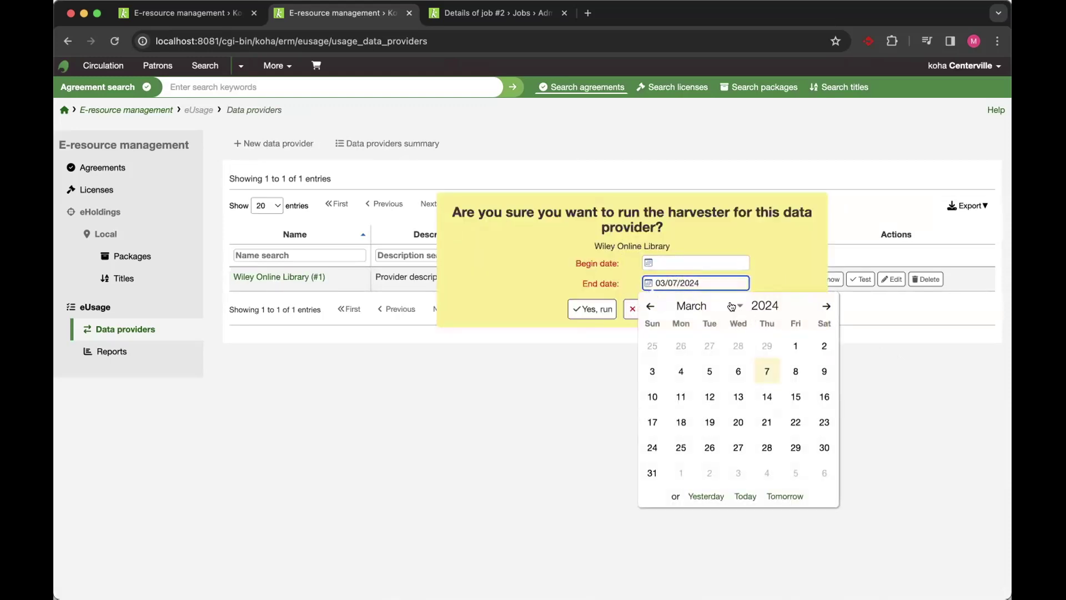
left_click(649, 306)
left_click(767, 448)
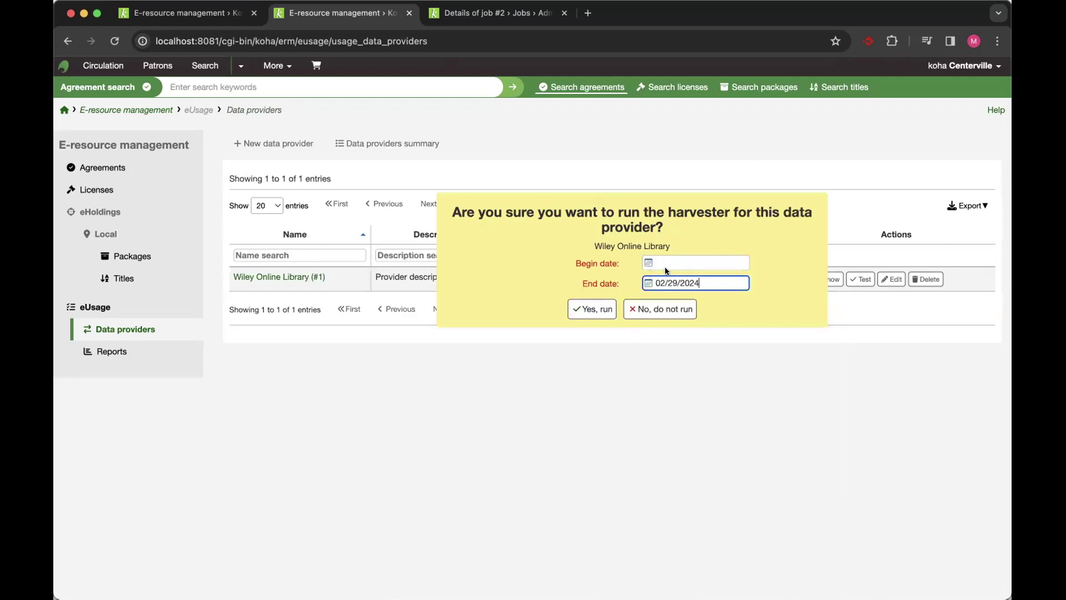
left_click(665, 263)
left_click(650, 284)
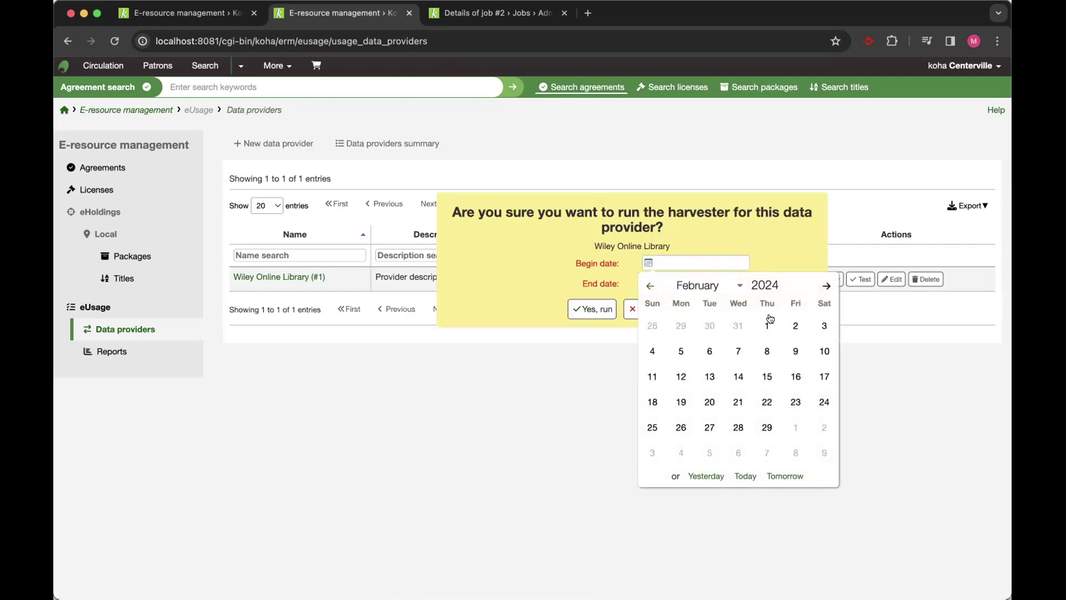
left_click(657, 286)
left_click(682, 326)
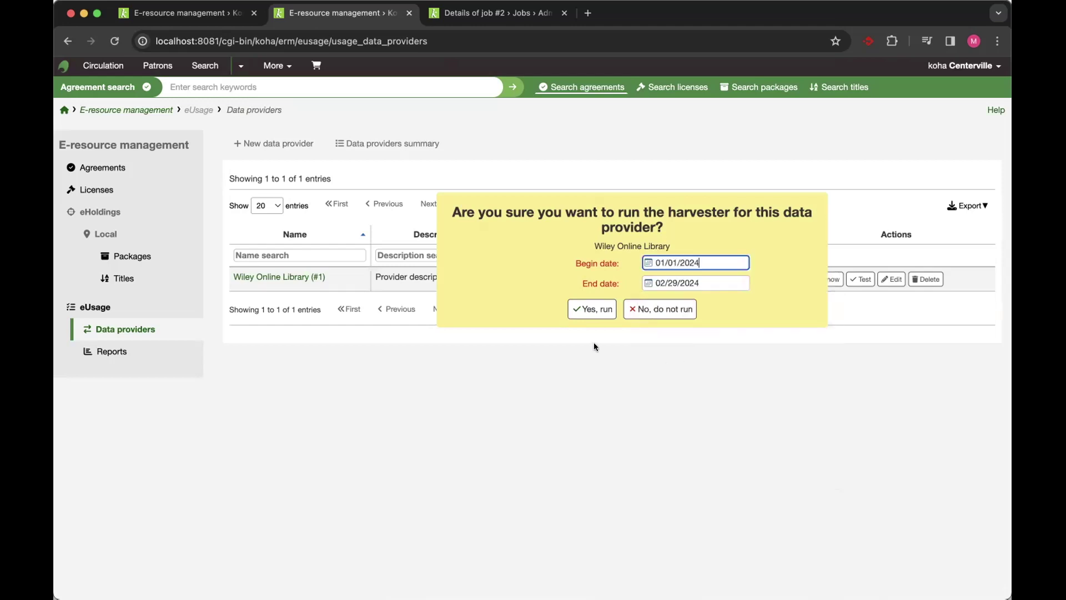
left_click(584, 309)
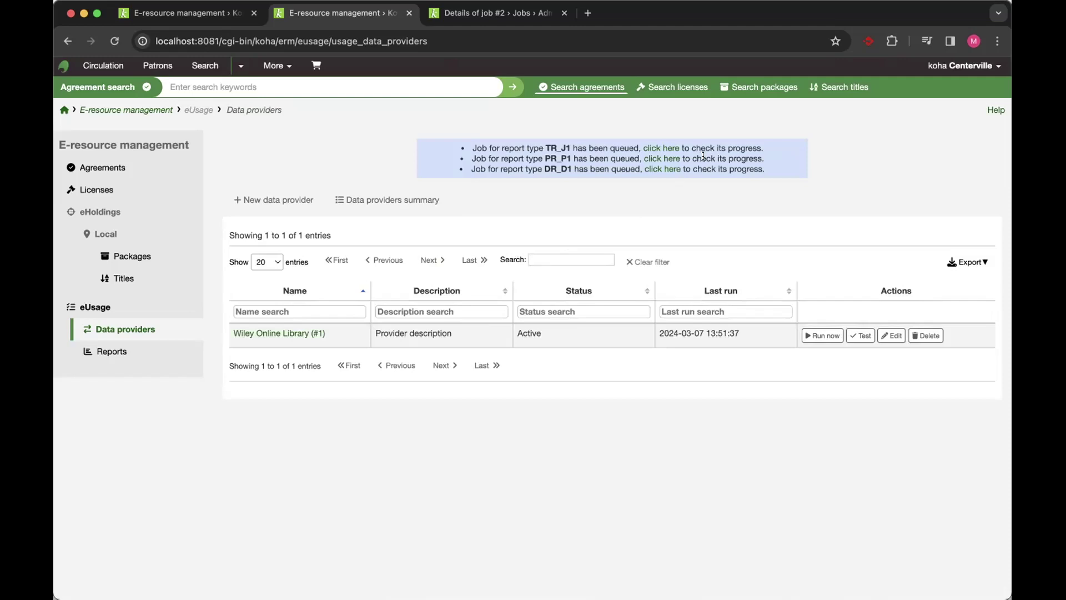
left_click(666, 149)
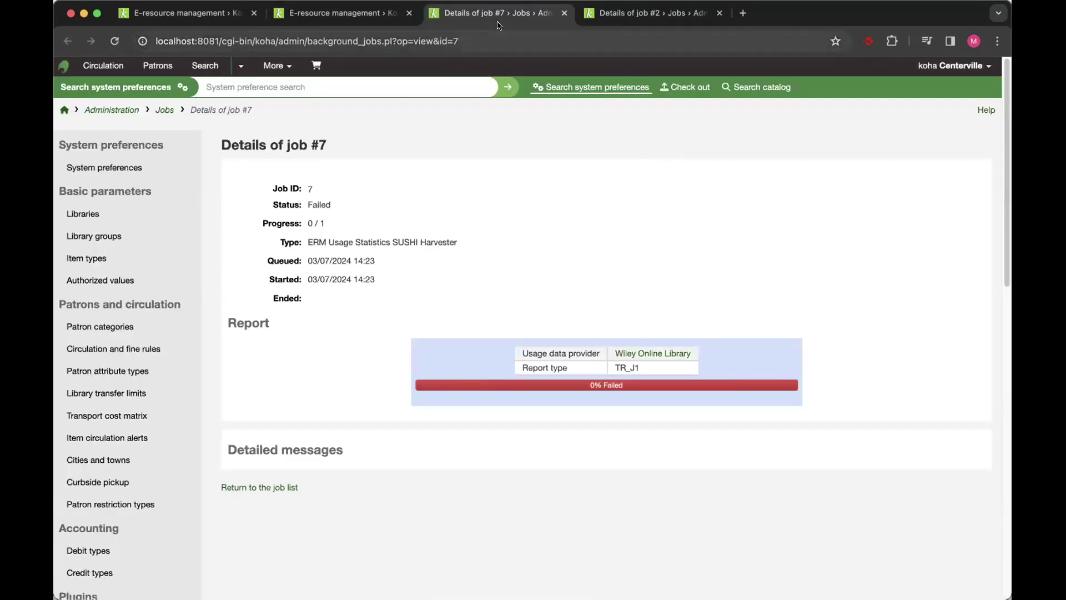
Review finished job #2's messages, then start a new usage data provider from Data providers
left_click(601, 17)
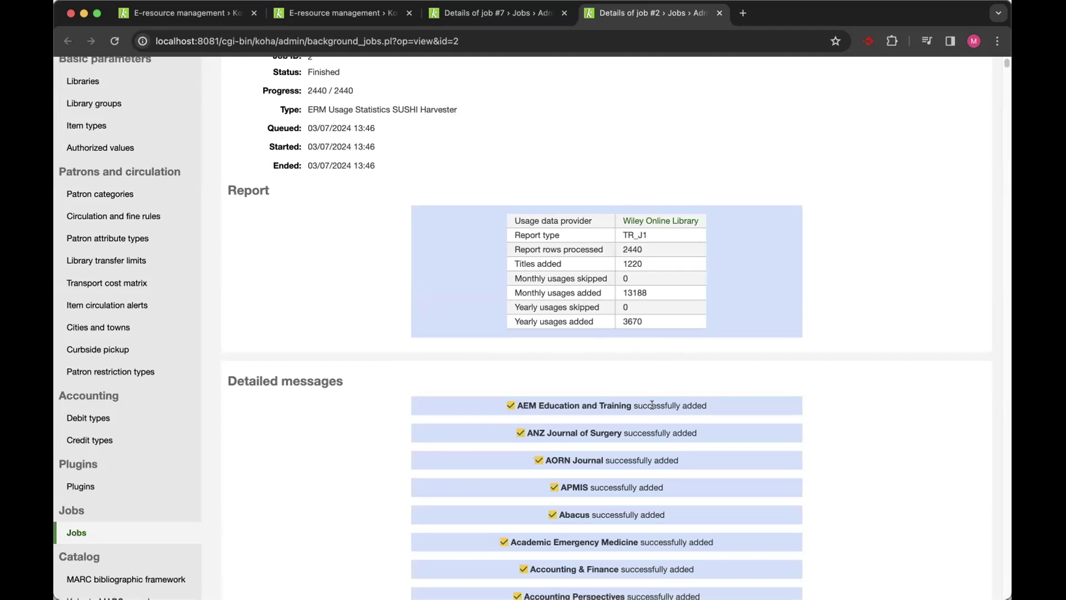
scroll(652, 404, "down", 2)
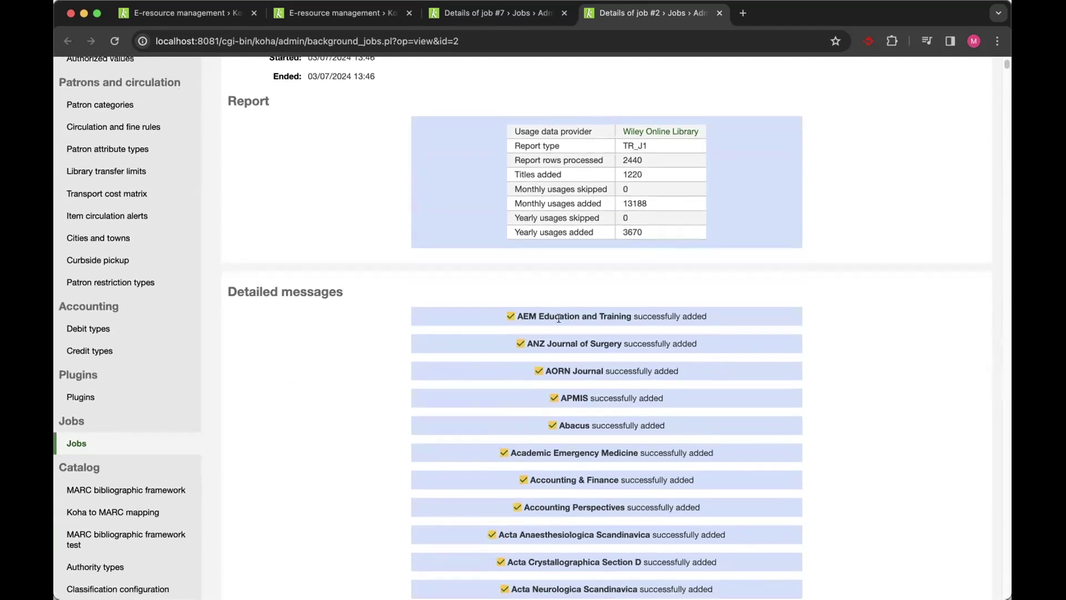
scroll(559, 320, "down", 10)
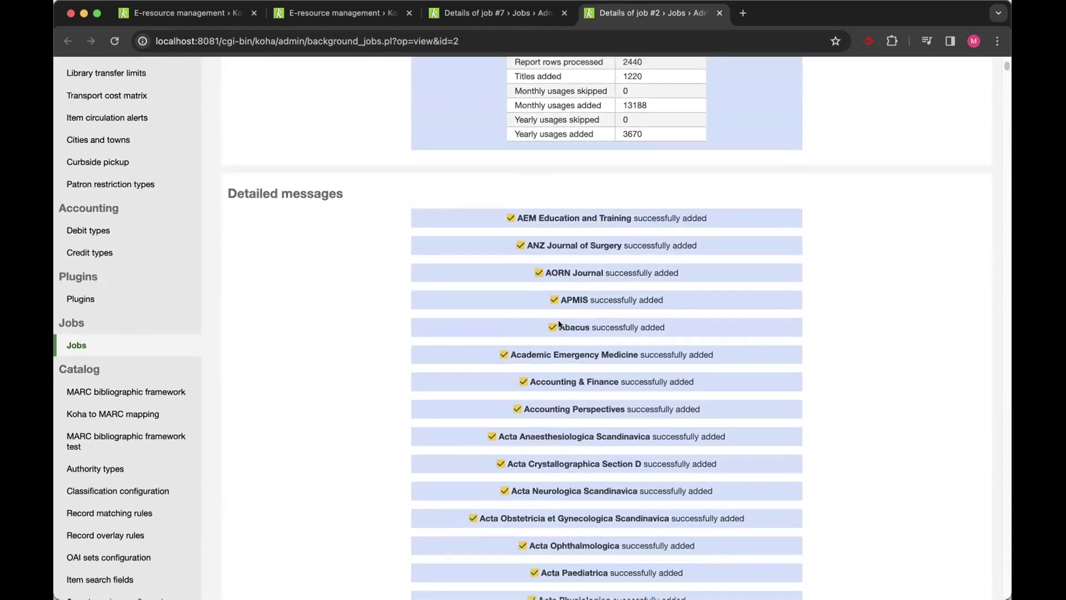
scroll(559, 322, "up", 15)
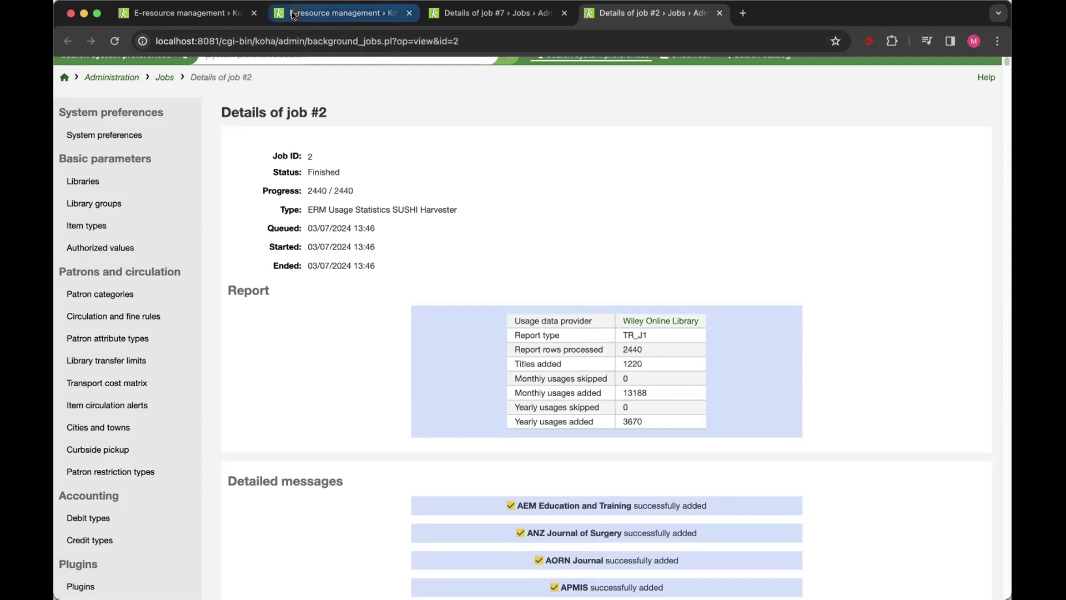
left_click(333, 13)
left_click(239, 198)
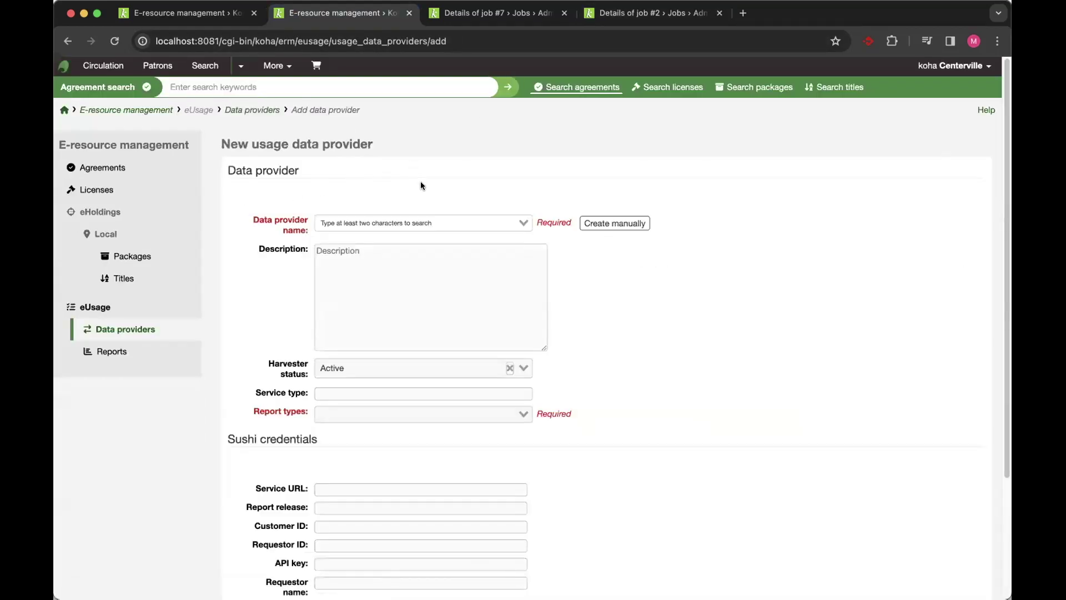
Pick ProQuest as the data provider by typing 'Proq', filling its SUSHI URL and release 5
left_click(412, 215)
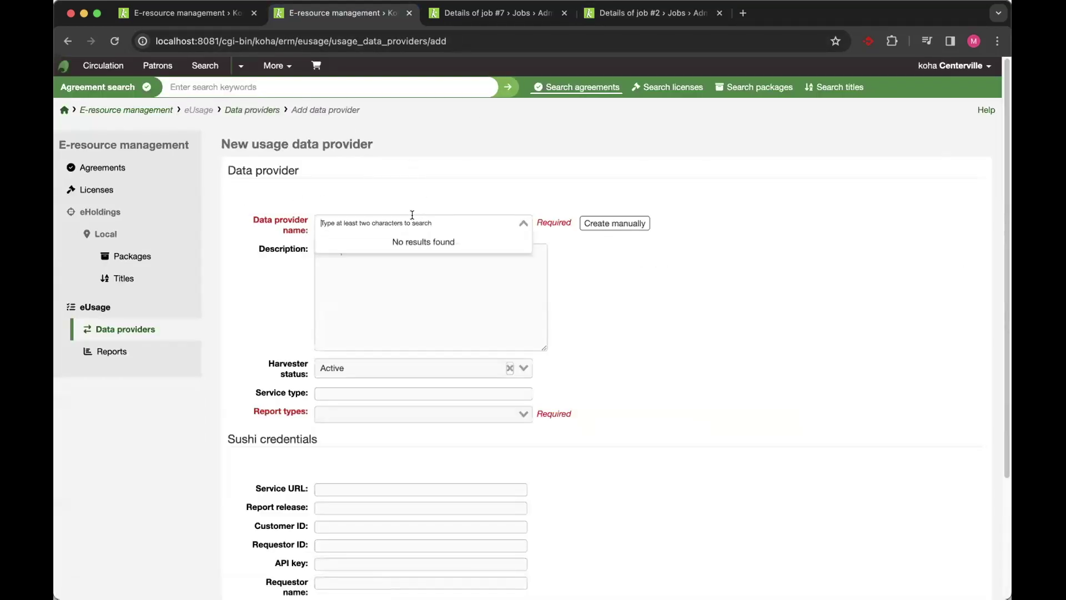
type("Proq")
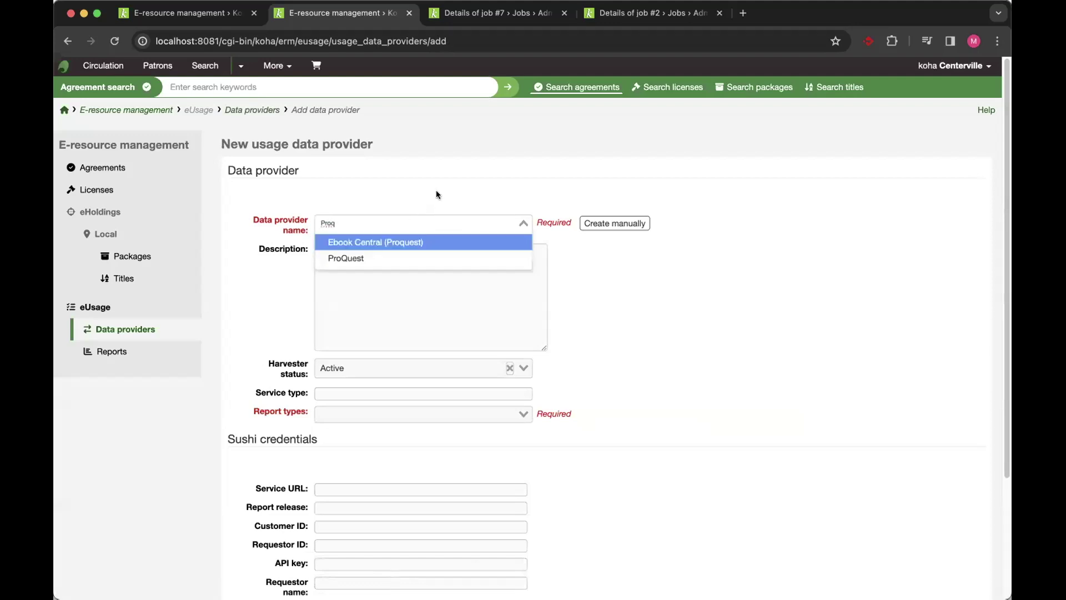
left_click(356, 260)
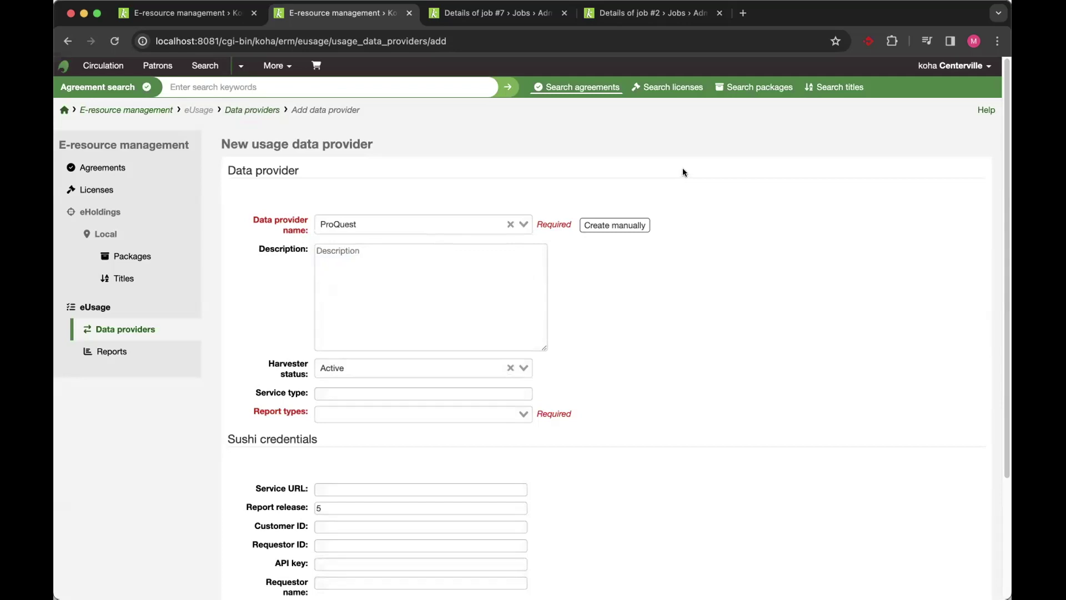
scroll(650, 393, "down", 3)
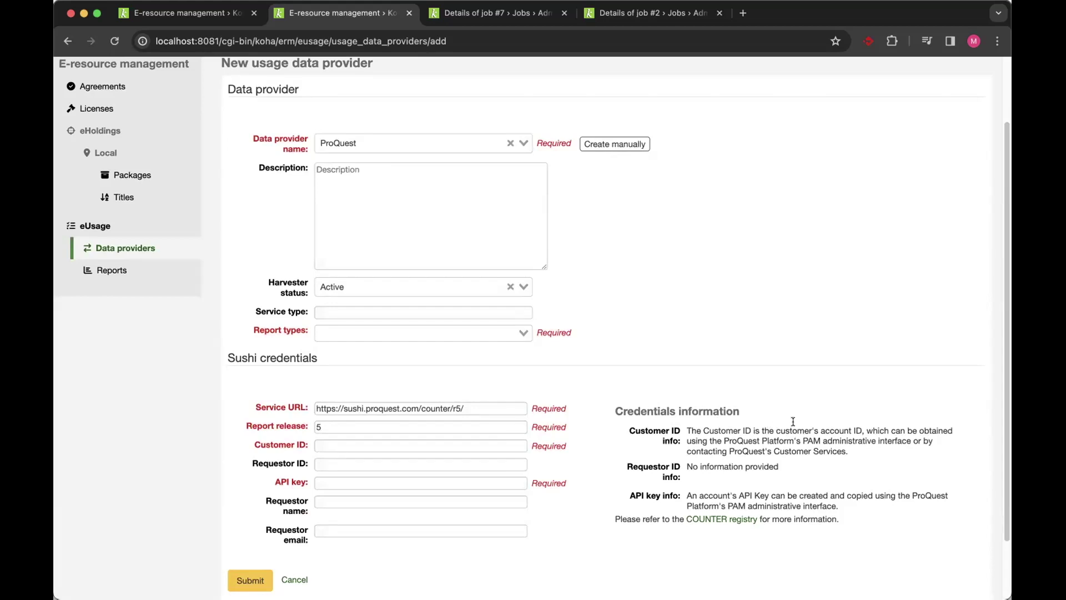
Look through the report types without selecting any, then go to the usage statistics reports page
left_click(508, 331)
scroll(470, 420, "down", 3)
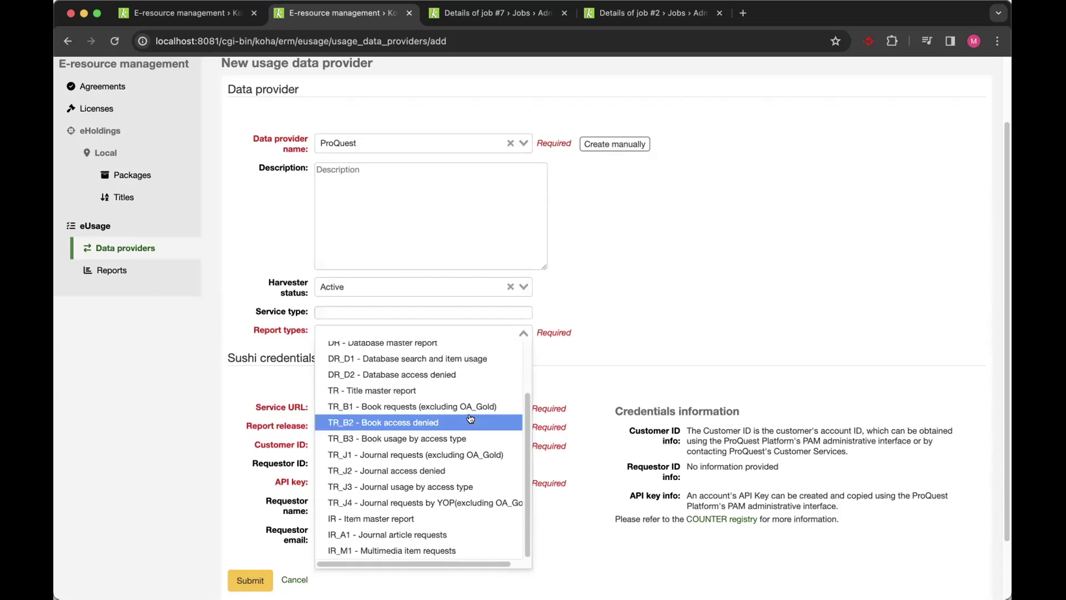
scroll(469, 419, "up", 3)
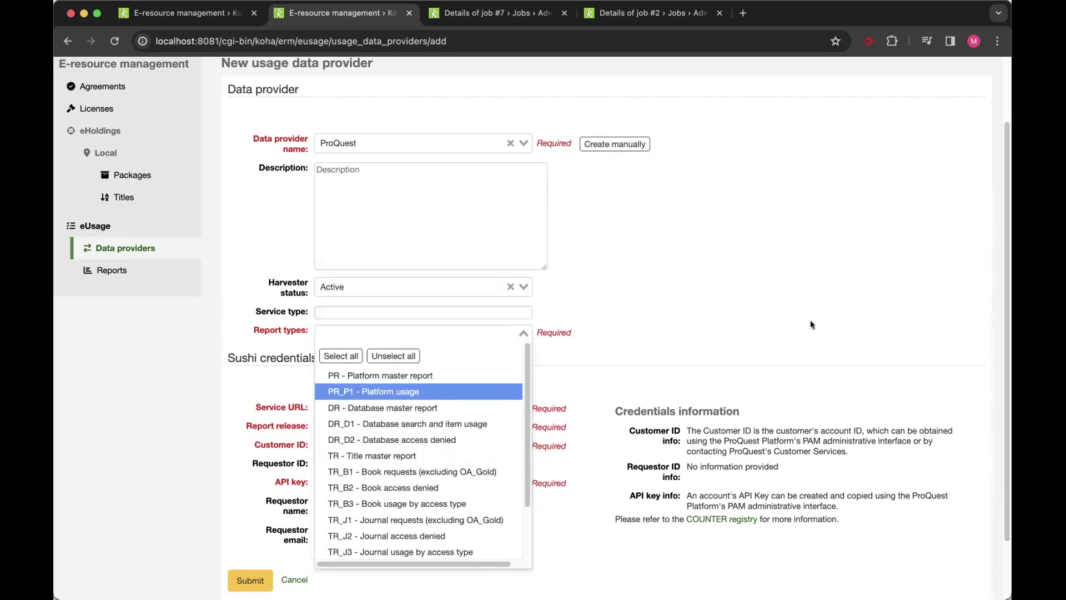
left_click(176, 341)
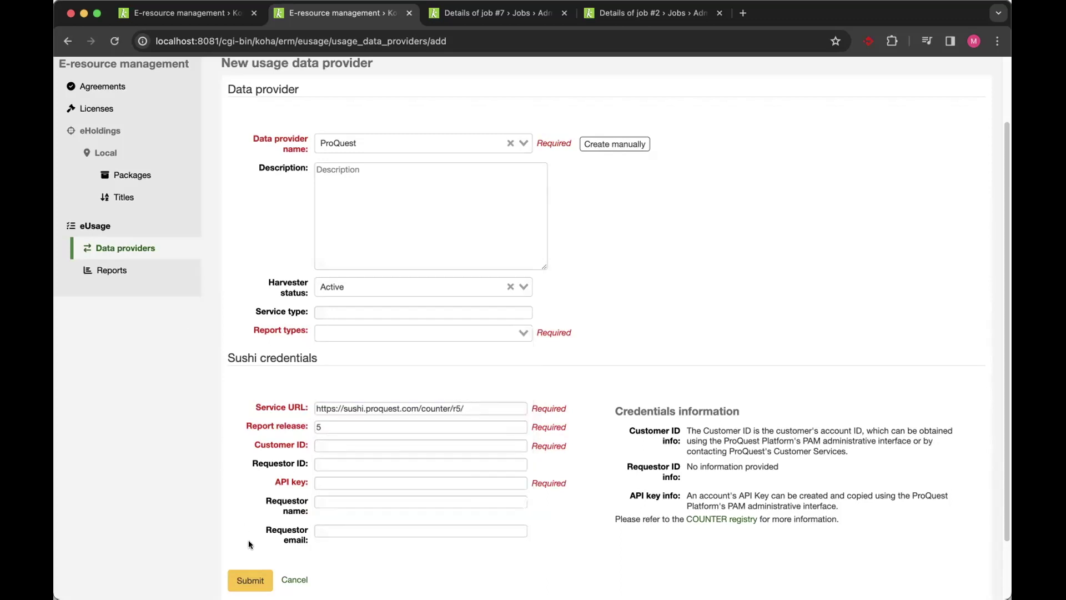
left_click(111, 270)
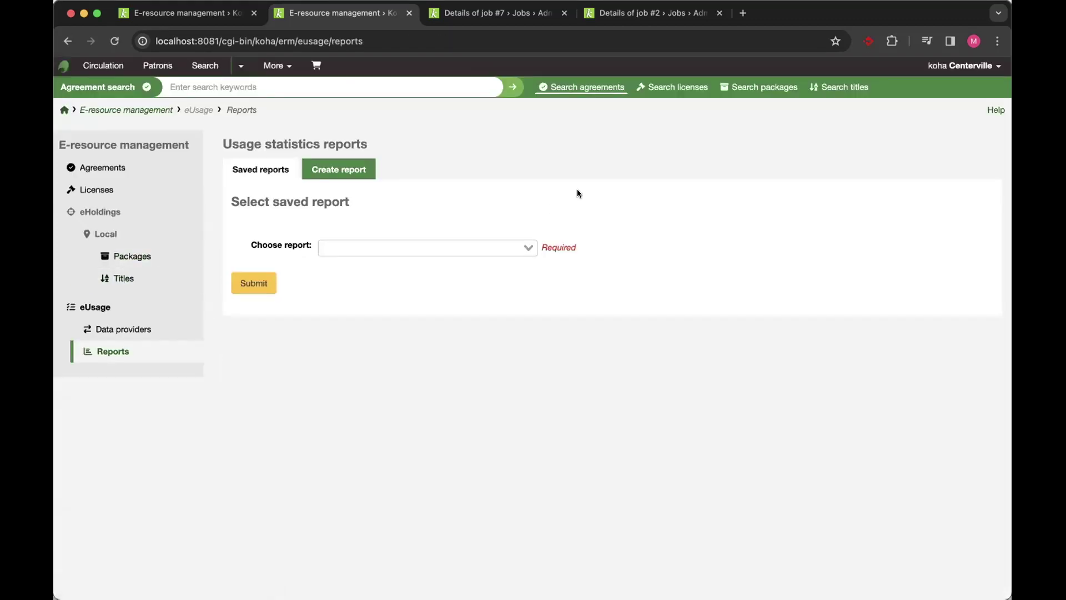
Start a custom report with Wiley Online Library as the data provider
left_click(350, 163)
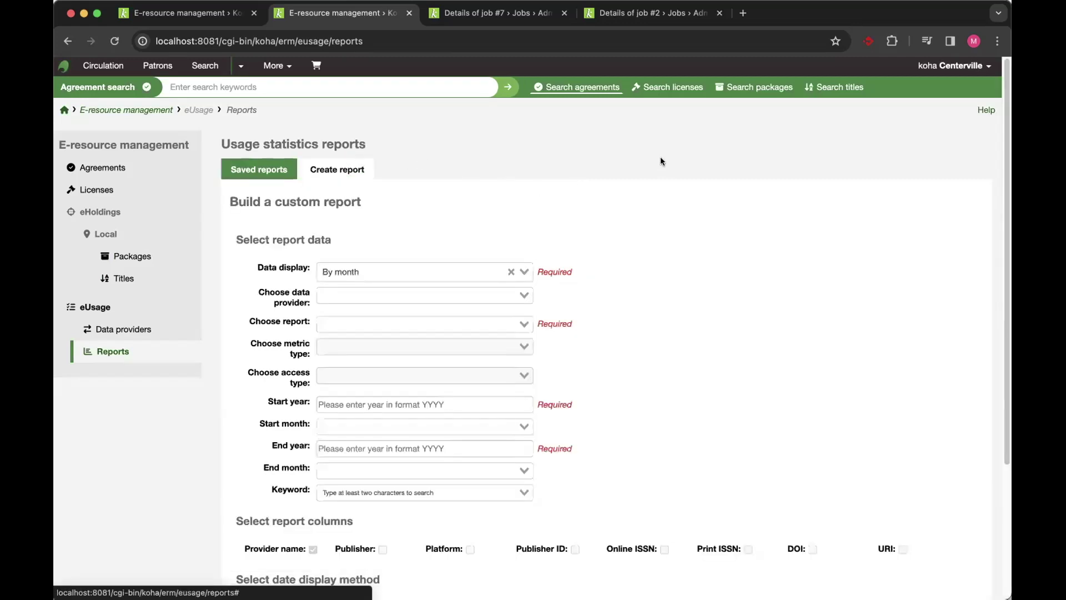
scroll(770, 257, "down", 1)
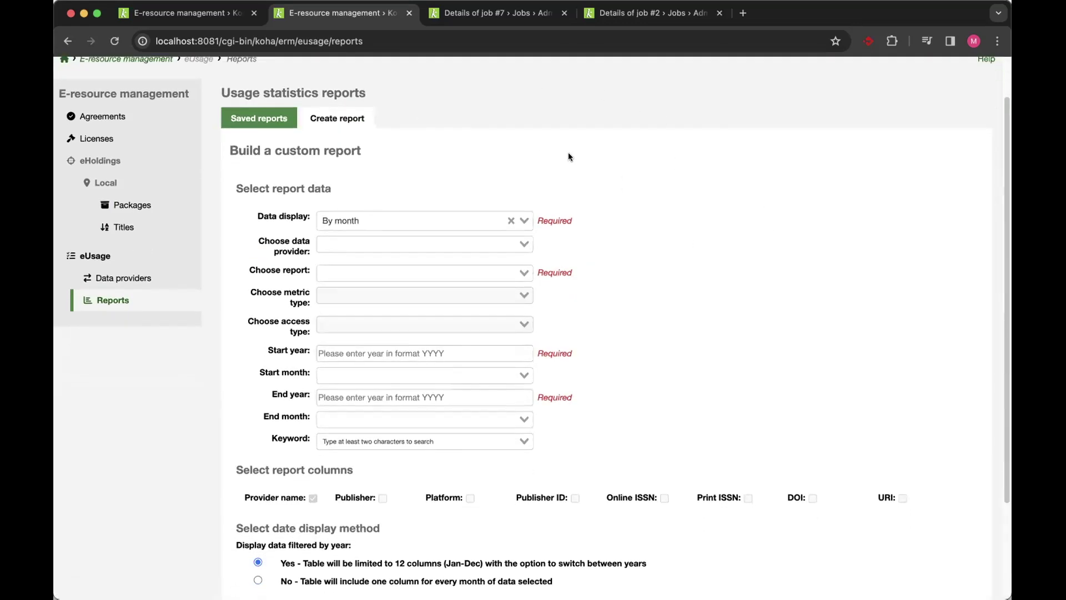
scroll(378, 278, "down", 1)
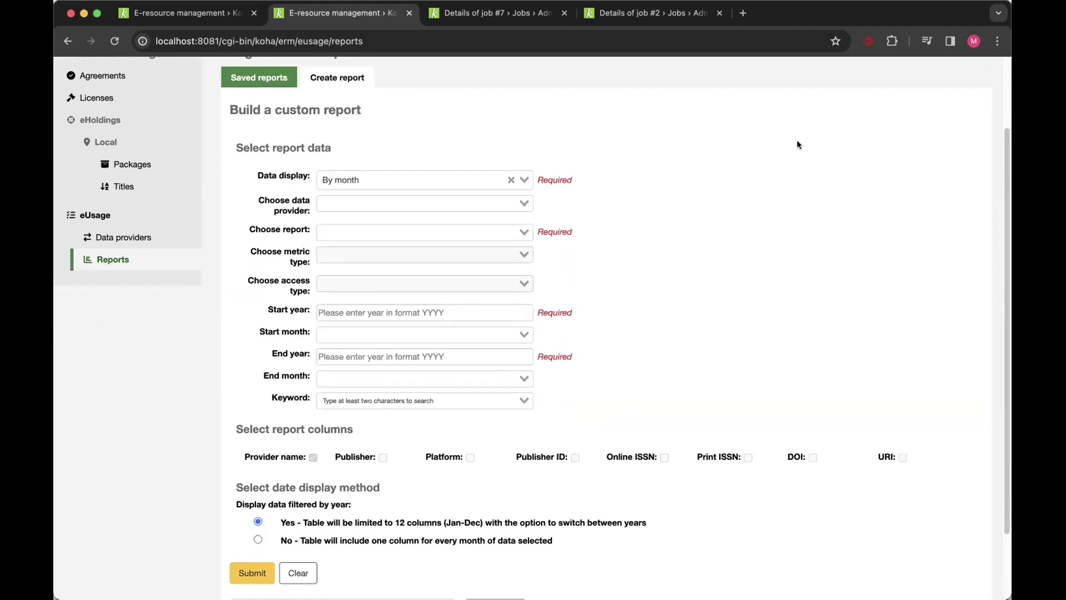
left_click(501, 229)
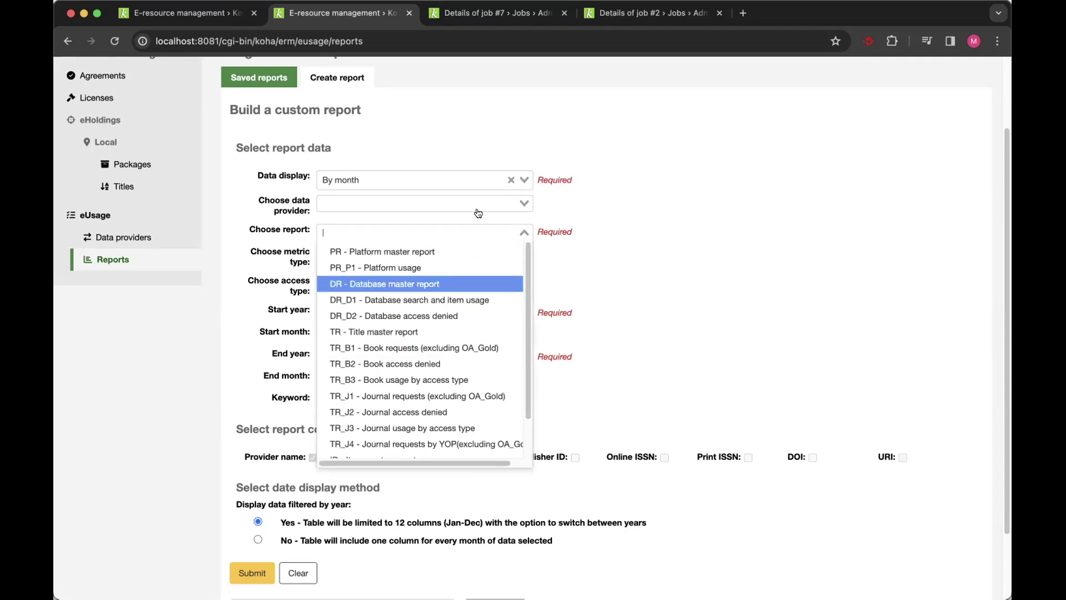
left_click(478, 213)
left_click(437, 225)
left_click(436, 229)
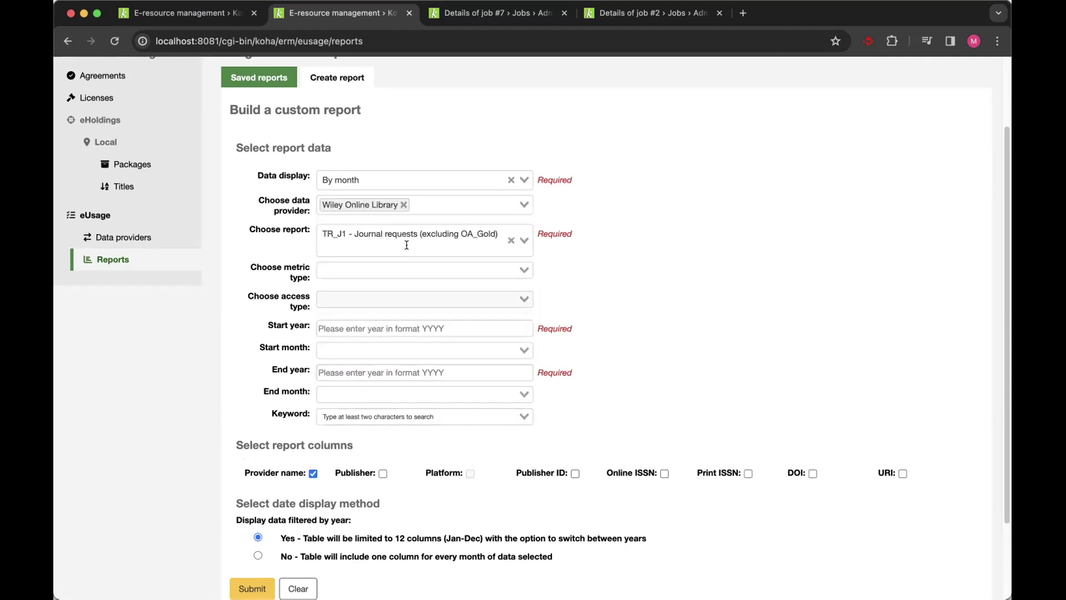
Choose report TR_J1 - Journal requests (excluding OA_Gold) after briefly trying PR_P1 - Platform usage
left_click(393, 269)
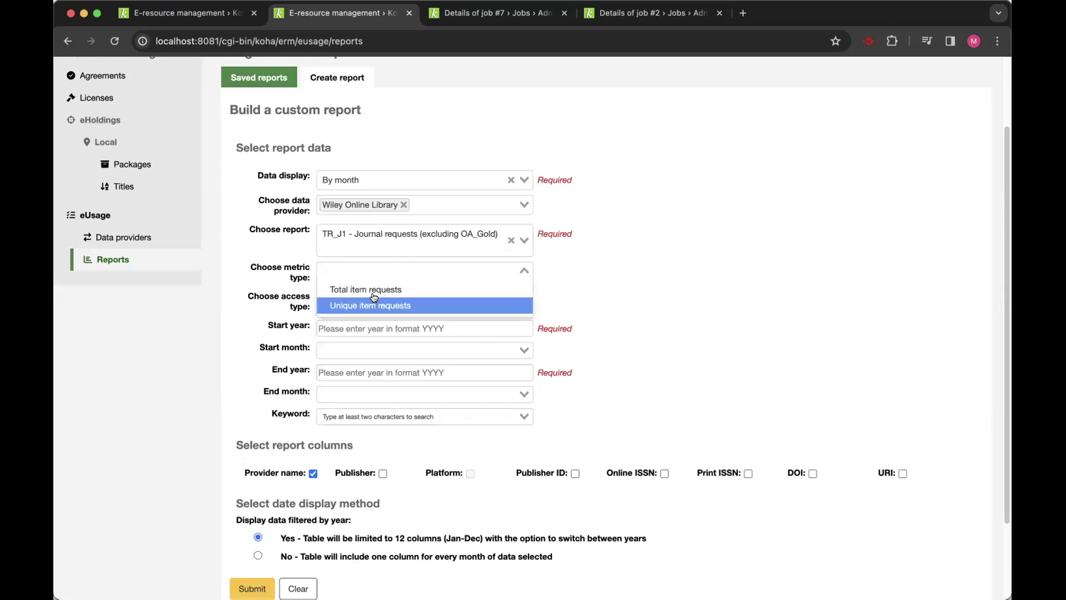
left_click(403, 244)
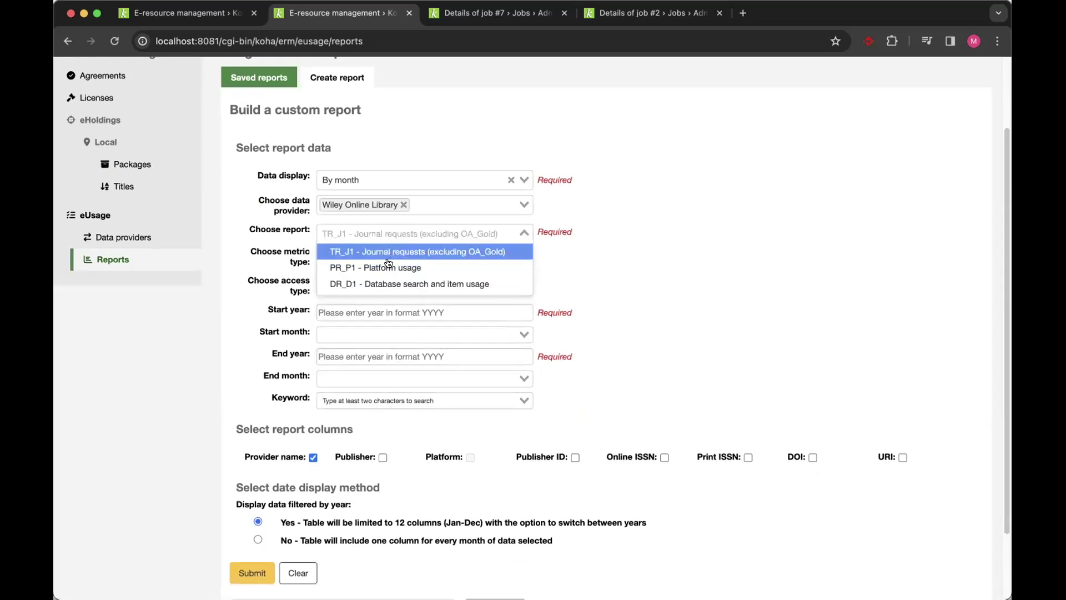
left_click(372, 266)
left_click(370, 256)
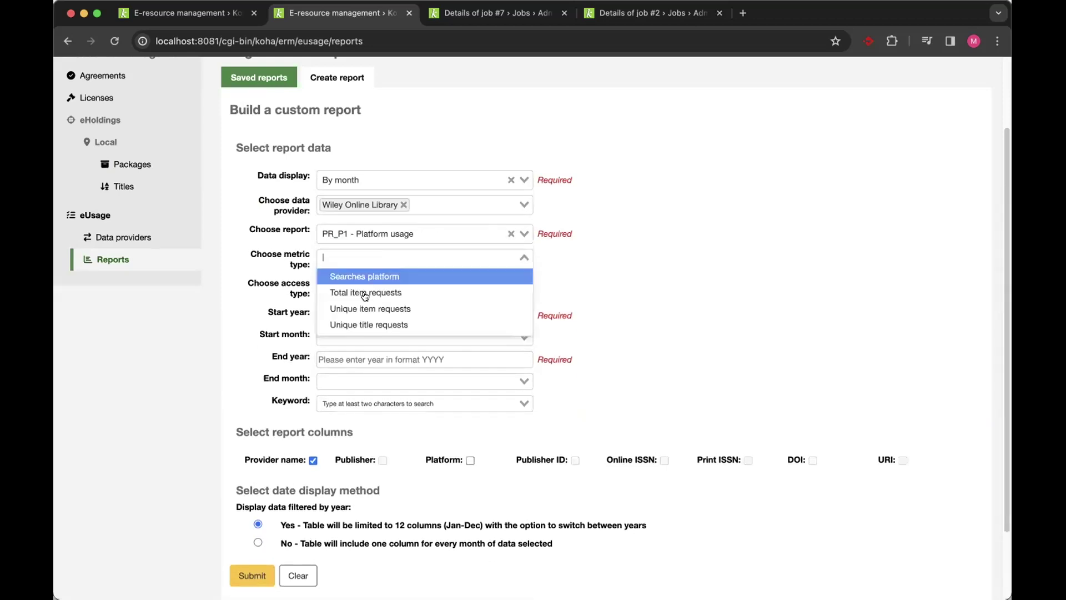
left_click(424, 232)
left_click(469, 243)
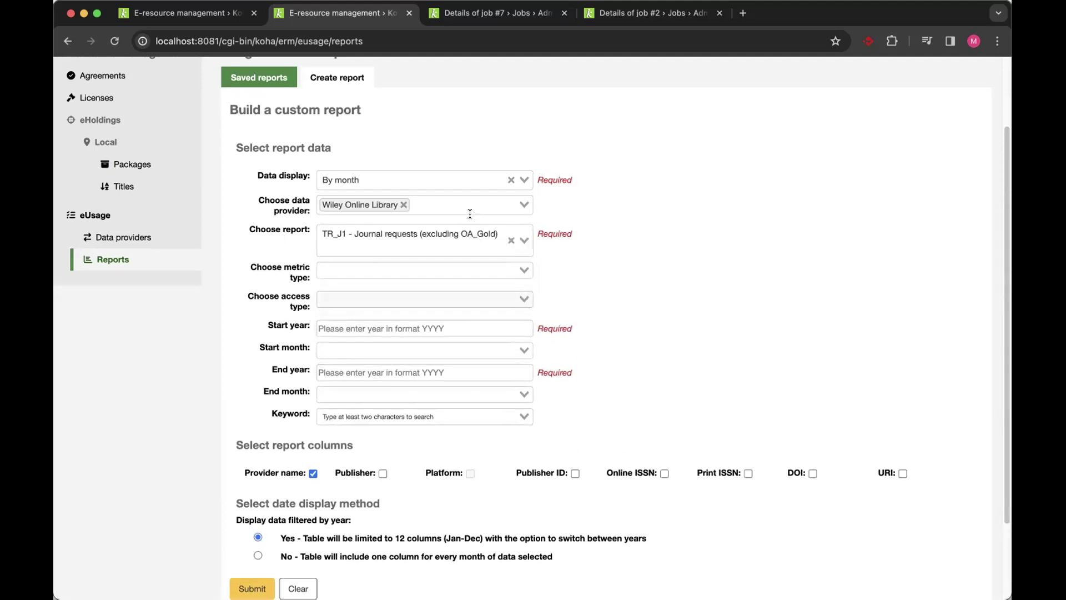
left_click(438, 267)
left_click(672, 273)
Set start year 2023 and end year 2024, then run the report
left_click(404, 328)
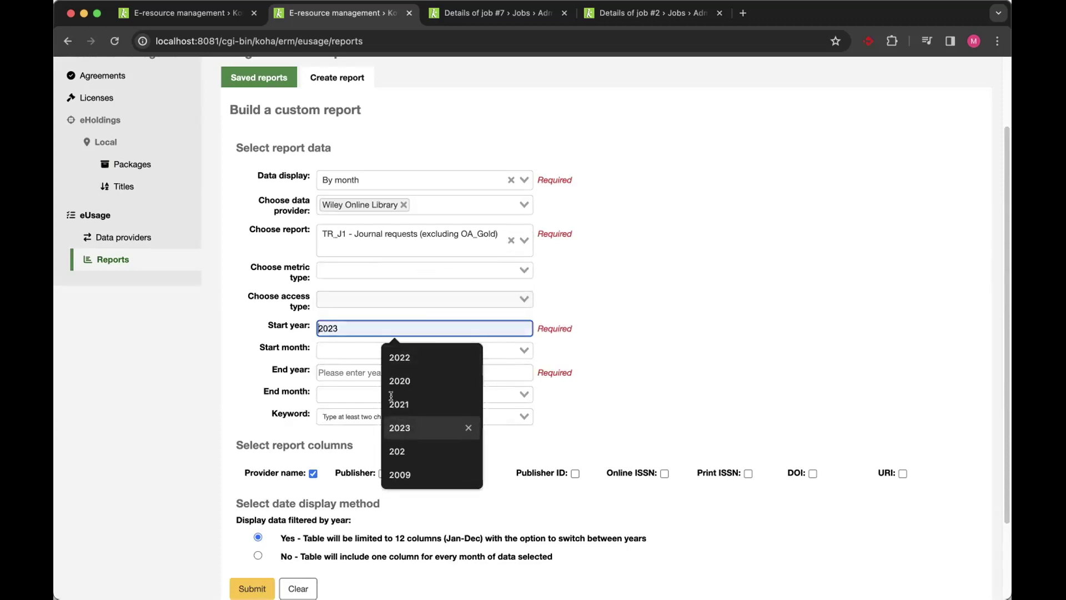
left_click(469, 426)
left_click(373, 371)
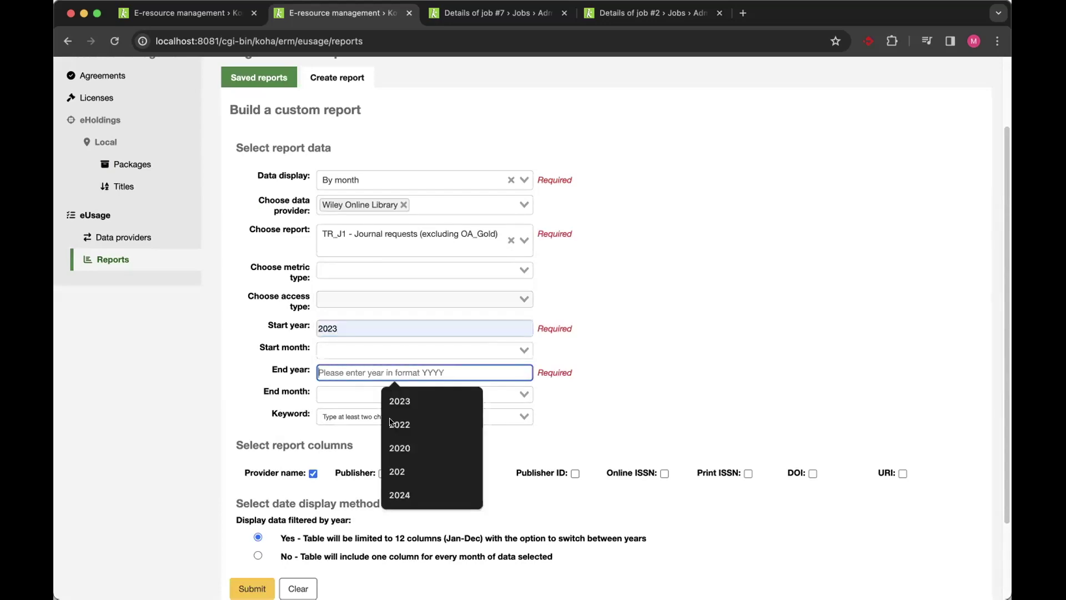
left_click(389, 493)
left_click(658, 324)
scroll(535, 347, "down", 3)
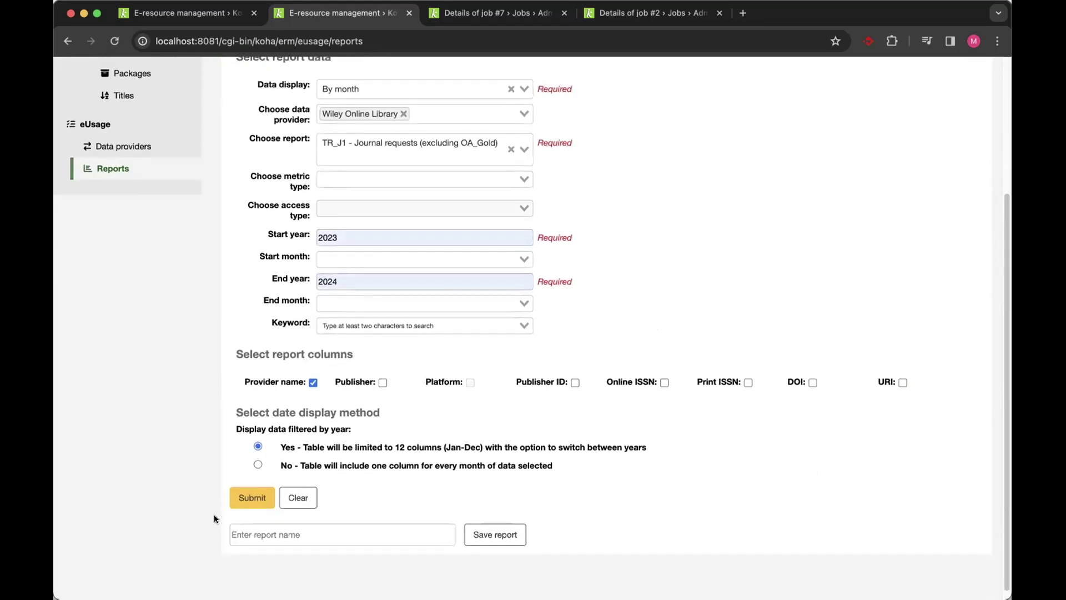
left_click(232, 495)
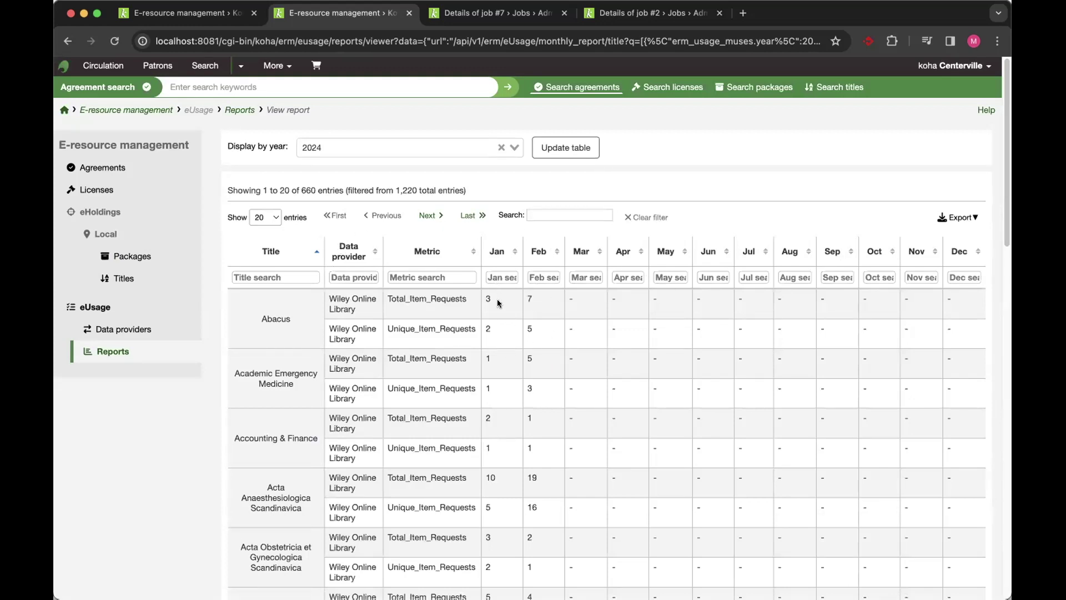
Redisplay the Wiley journal requests usage table for the year 2023
left_click(517, 147)
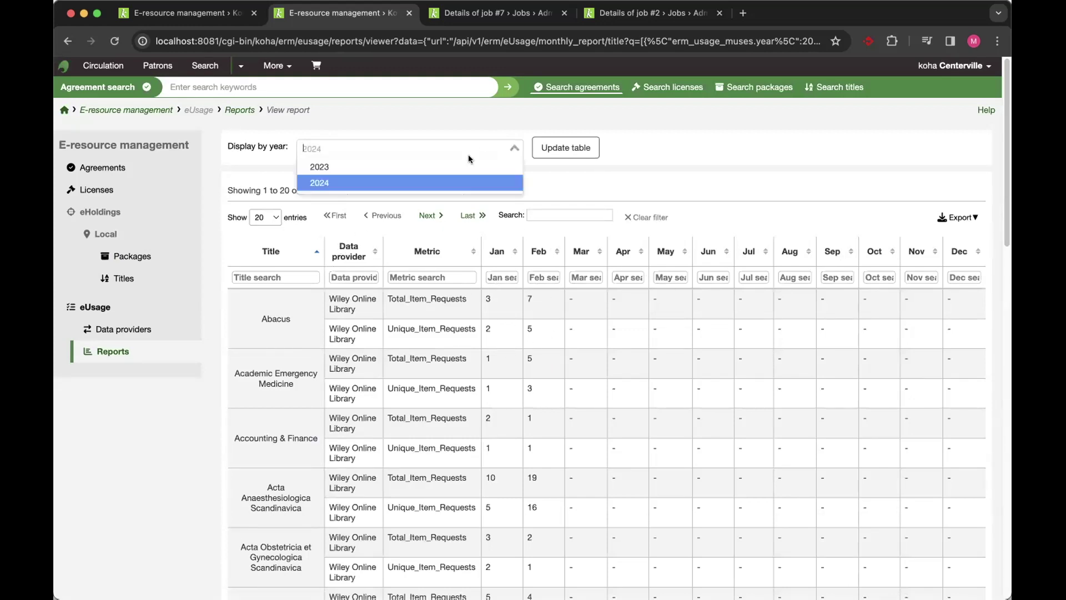
left_click(465, 162)
left_click(548, 151)
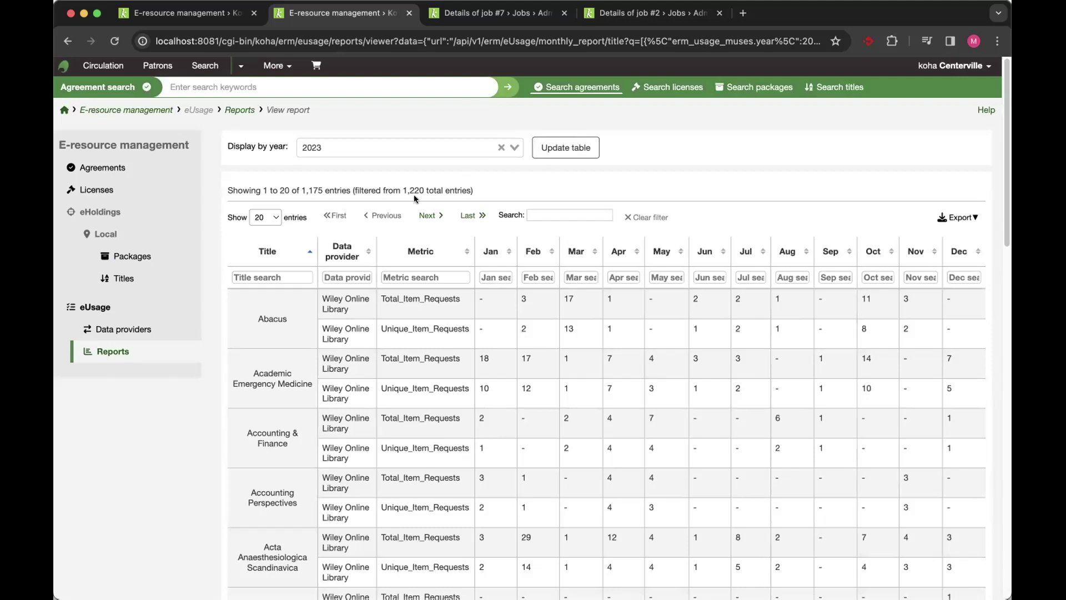
Check the entries-per-page and export format options, then return to the usage statistics reports page
left_click(272, 219)
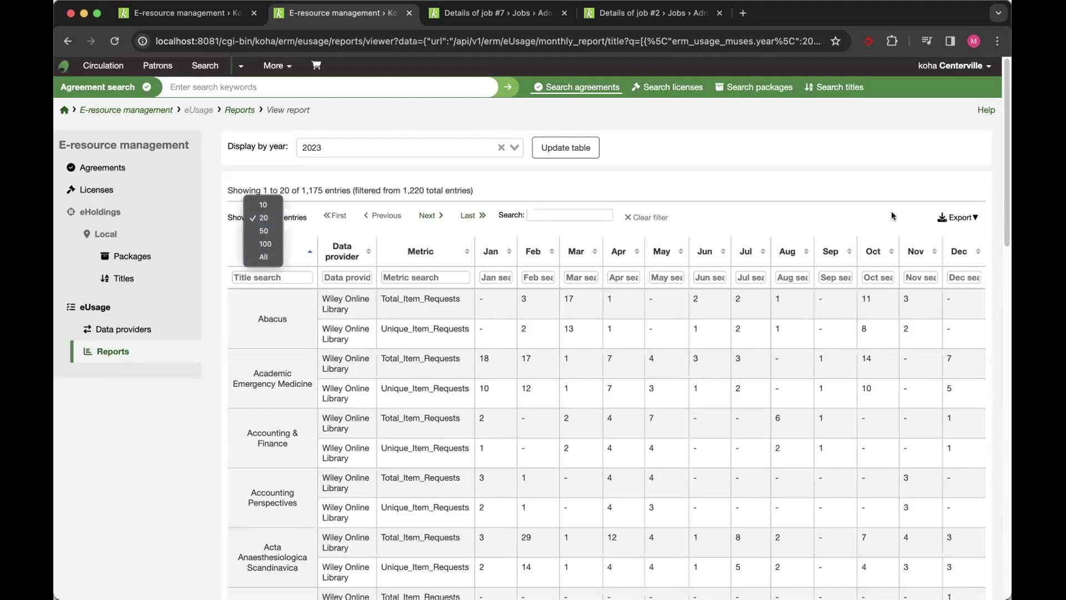
left_click(957, 217)
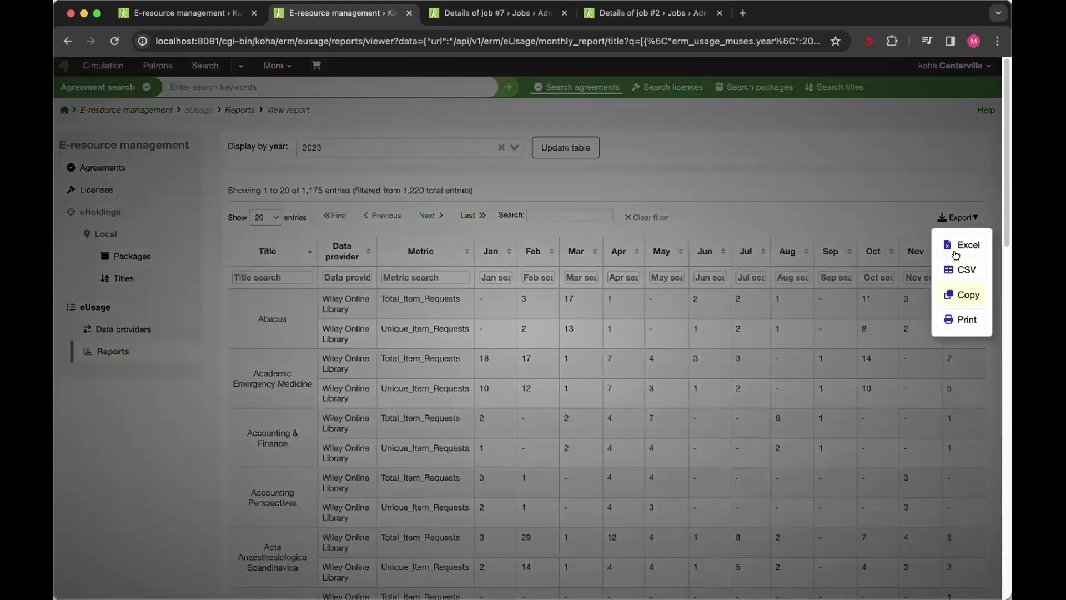
left_click(829, 165)
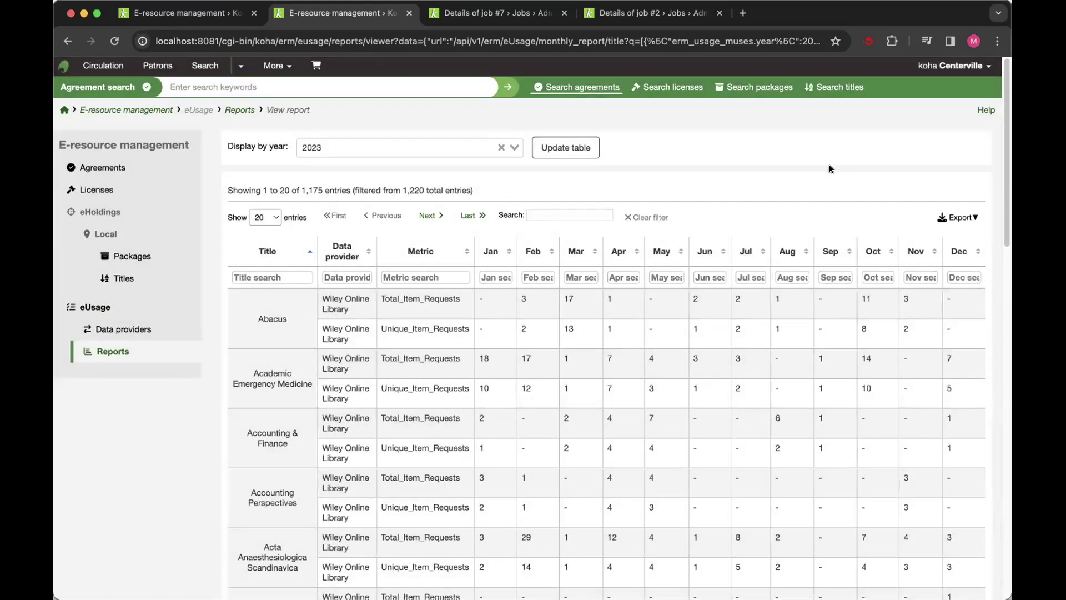
left_click(154, 348)
Look over the saved reports list and the custom report builder's options
left_click(415, 241)
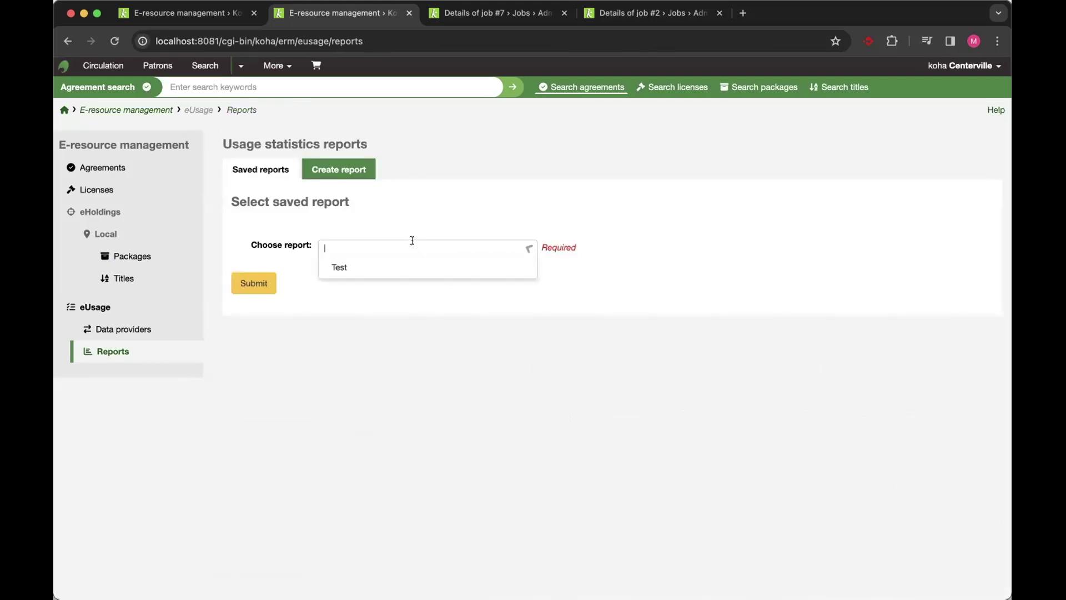
left_click(372, 166)
scroll(550, 288, "down", 5)
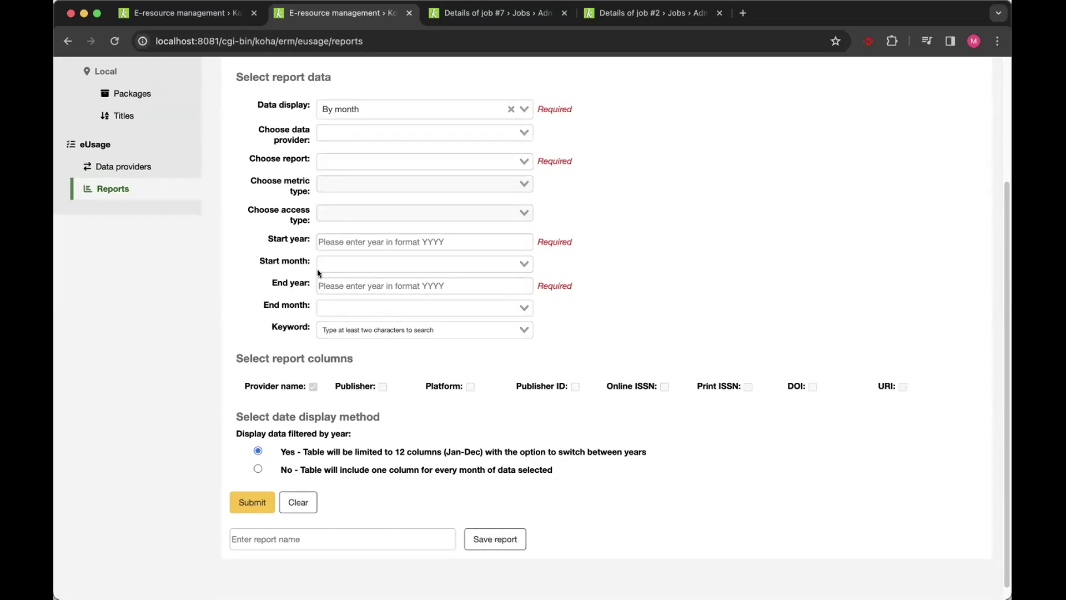
scroll(119, 203, "up", 1)
scroll(261, 99, "up", 3)
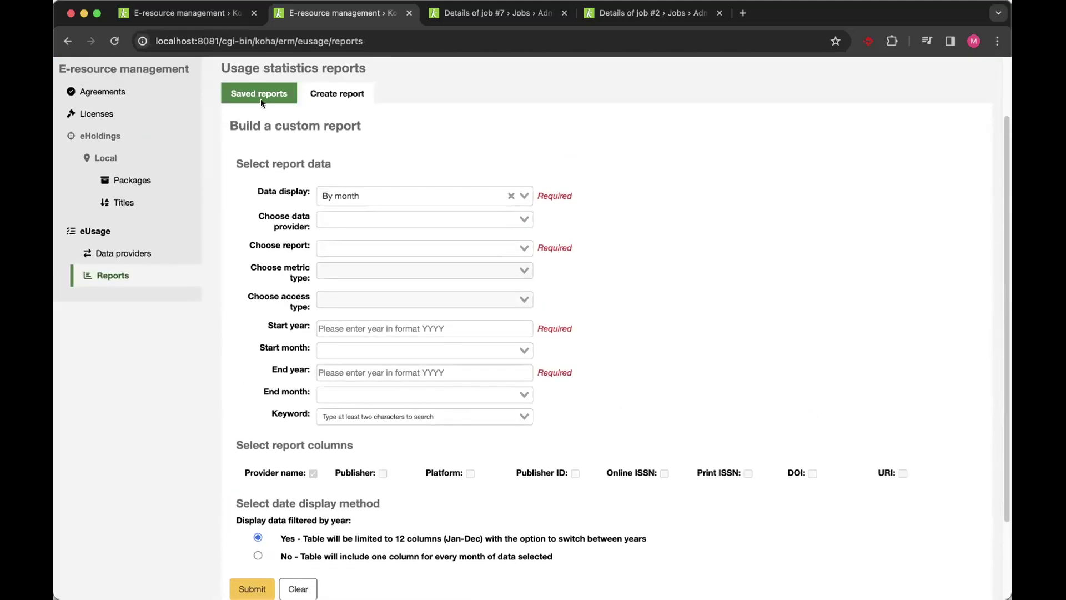
Run the saved report 'Test', then go back and open the data providers list
left_click(259, 94)
left_click(338, 249)
left_click(336, 265)
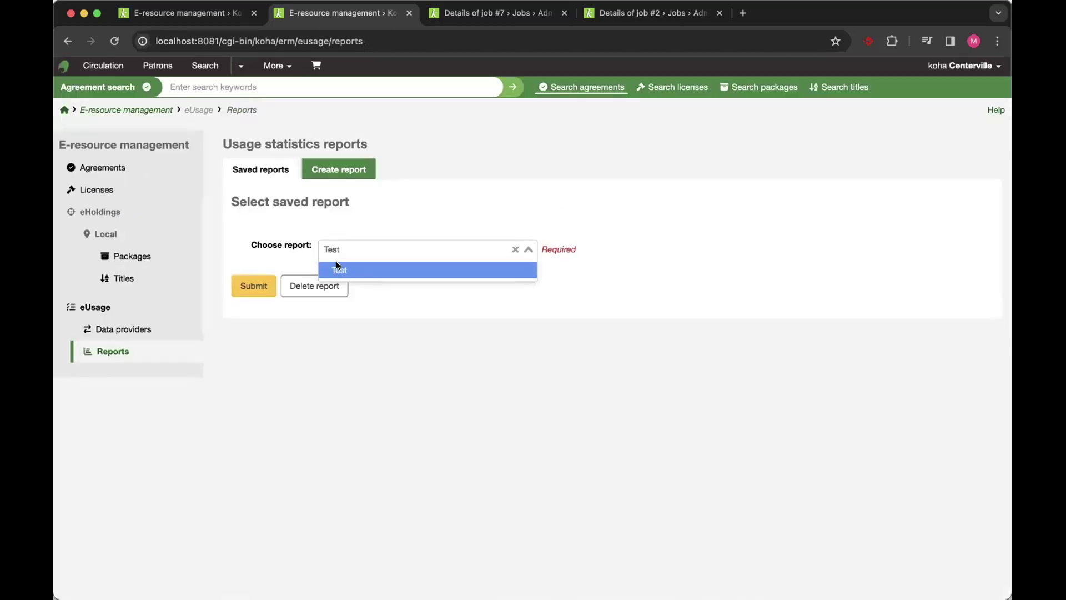
left_click(264, 288)
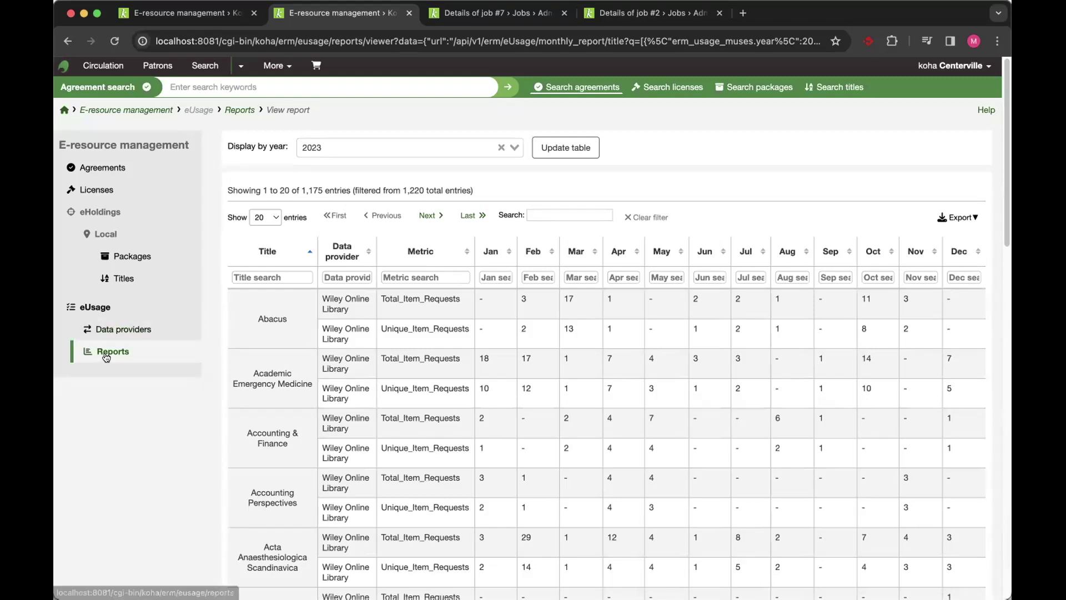
left_click(136, 350)
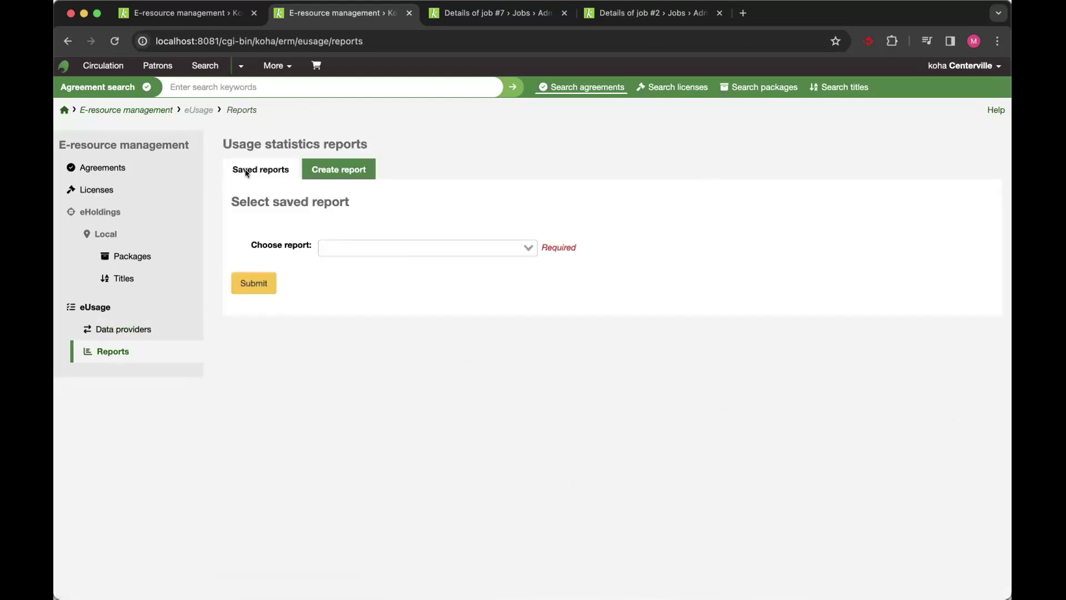
left_click(158, 326)
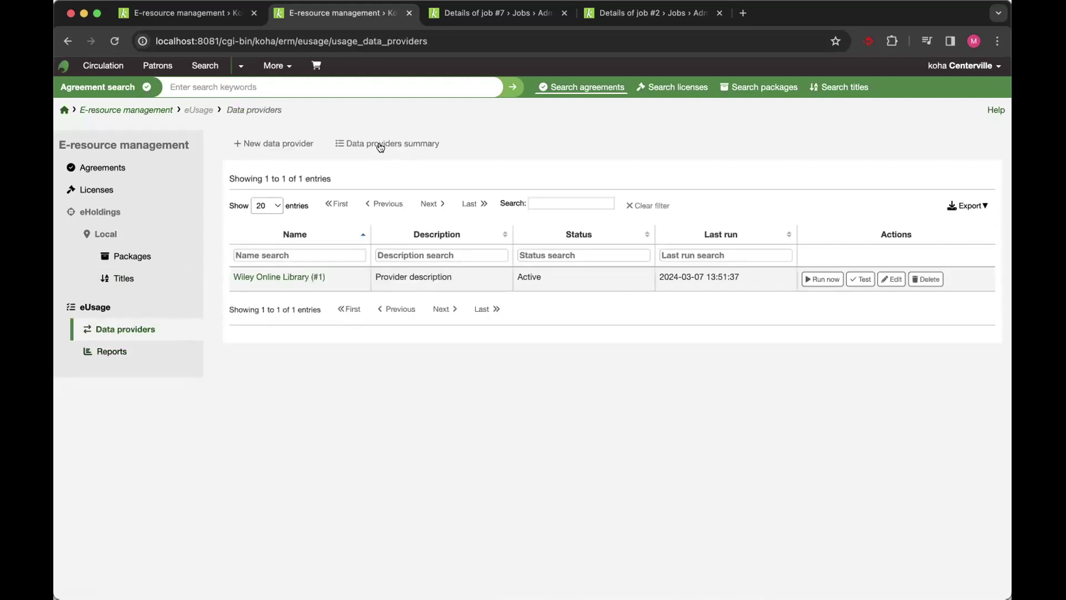
View the data providers summary showing Wiley's title reports for 2023-01 to 2024-02, then return to the list
left_click(380, 145)
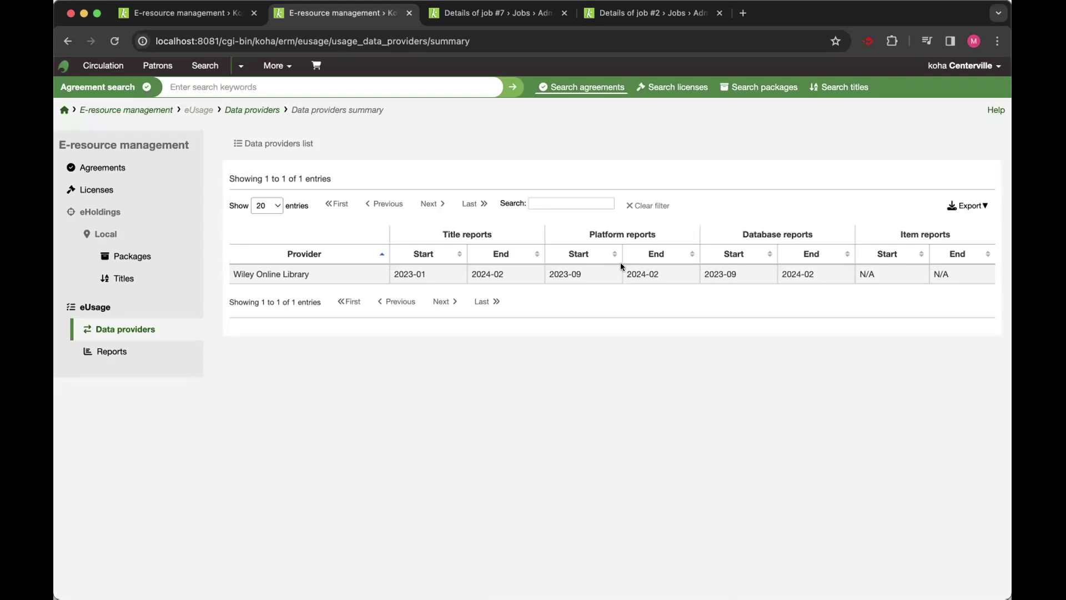
left_click(233, 142)
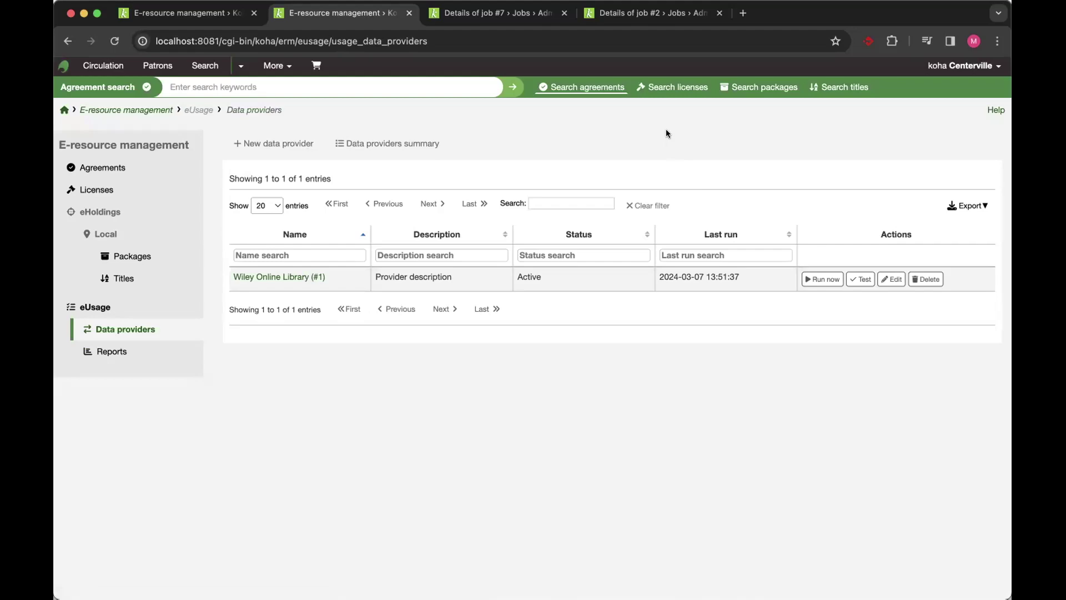